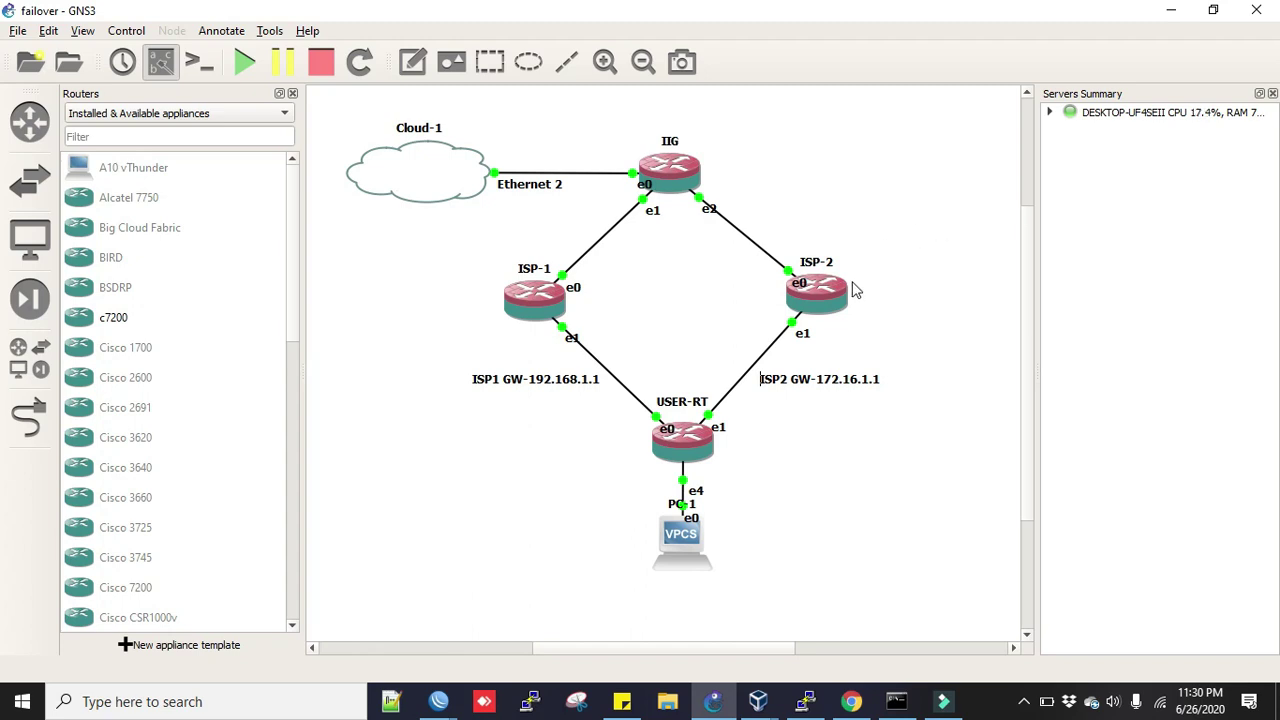
Switch to the USER-RT router's WinBox session, maximize it, and open its IP address list in an enlarged window
mouse_move(678, 450)
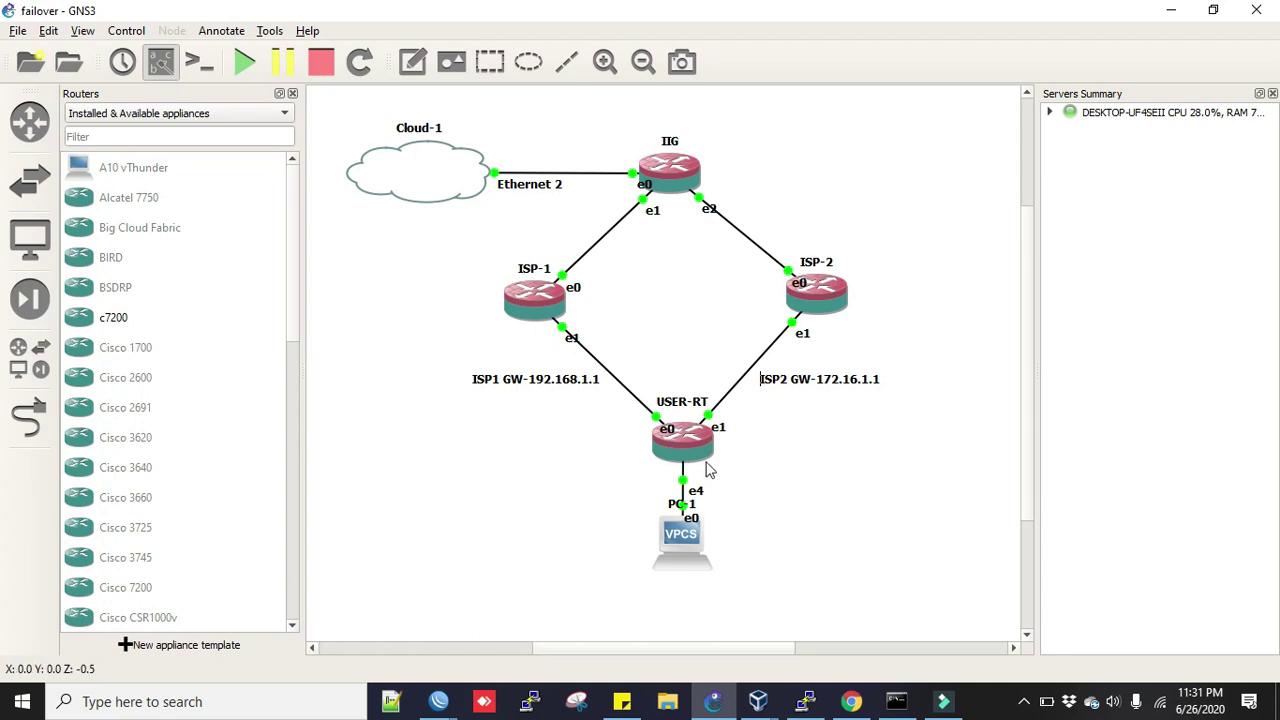
mouse_move(438, 703)
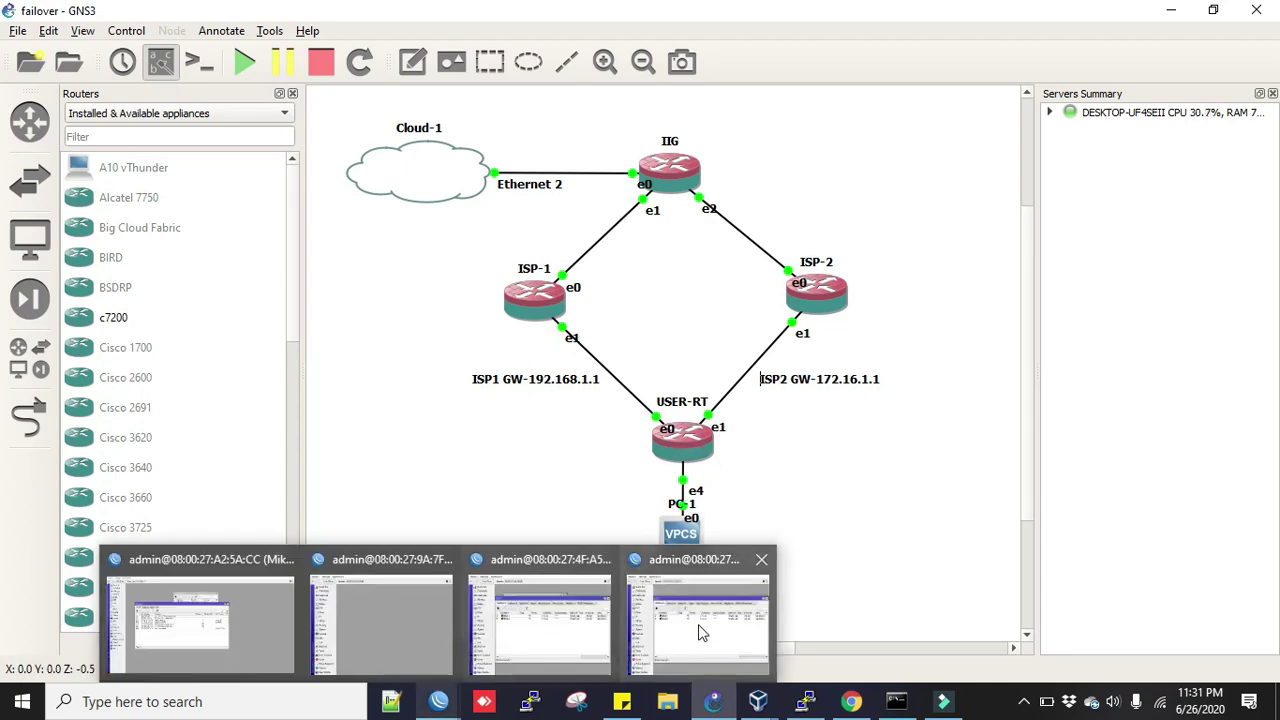
mouse_move(702, 630)
mouse_move(600, 634)
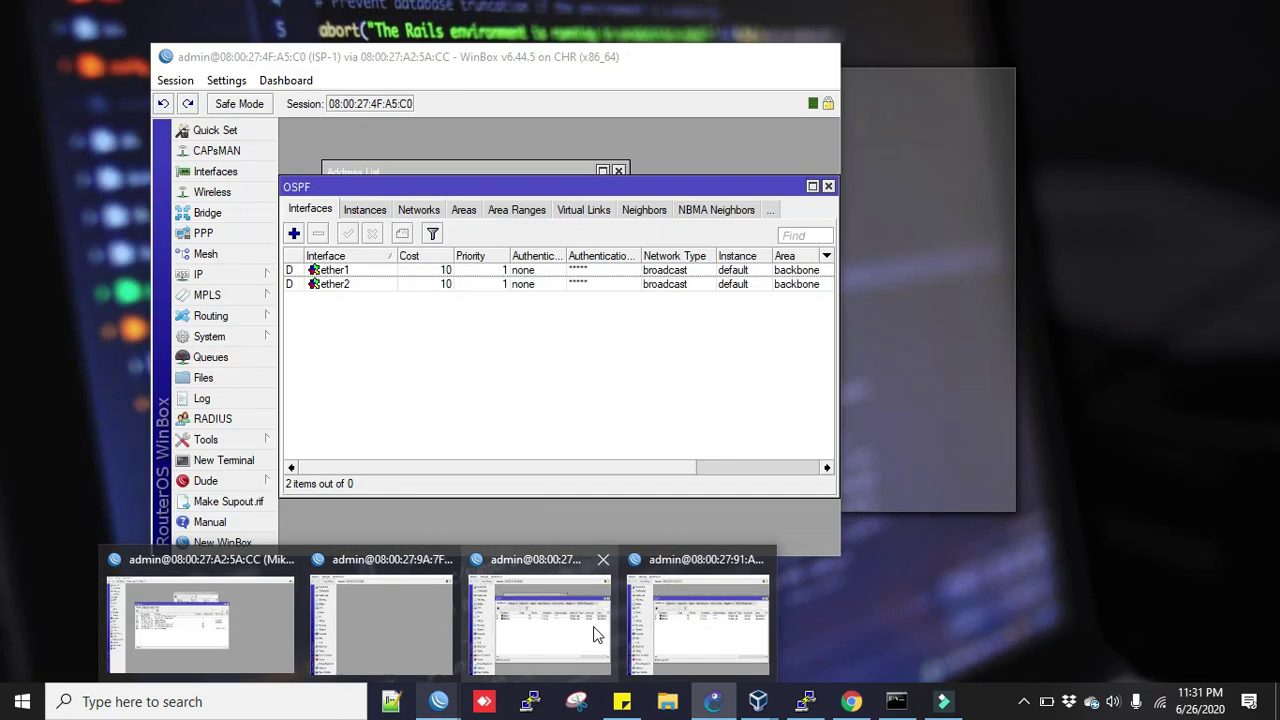
left_click(418, 616)
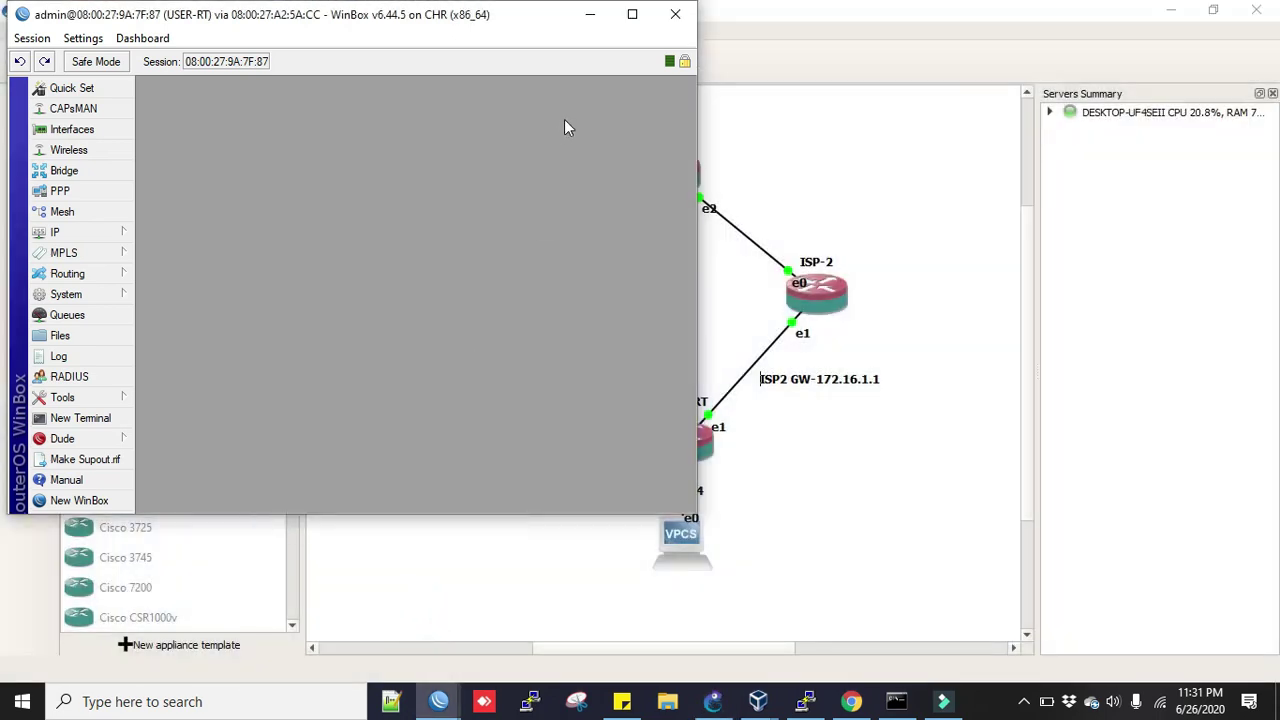
left_click(631, 15)
left_click(40, 228)
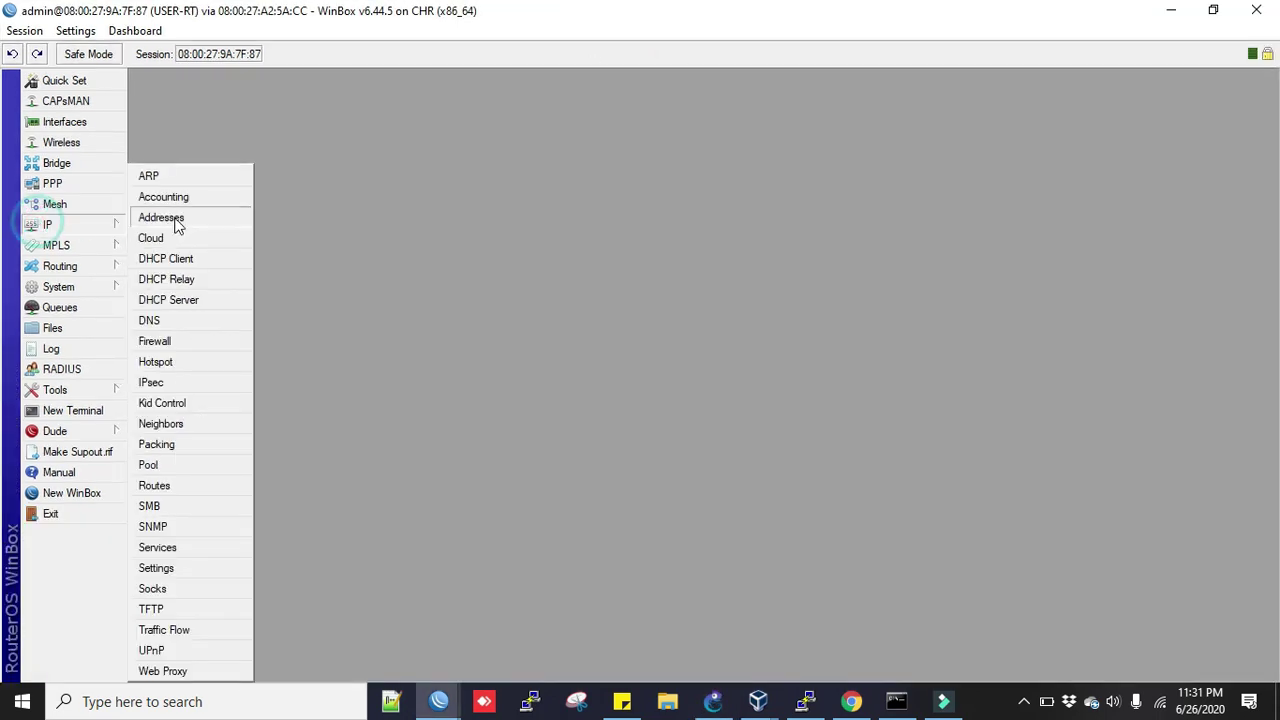
left_click(175, 221)
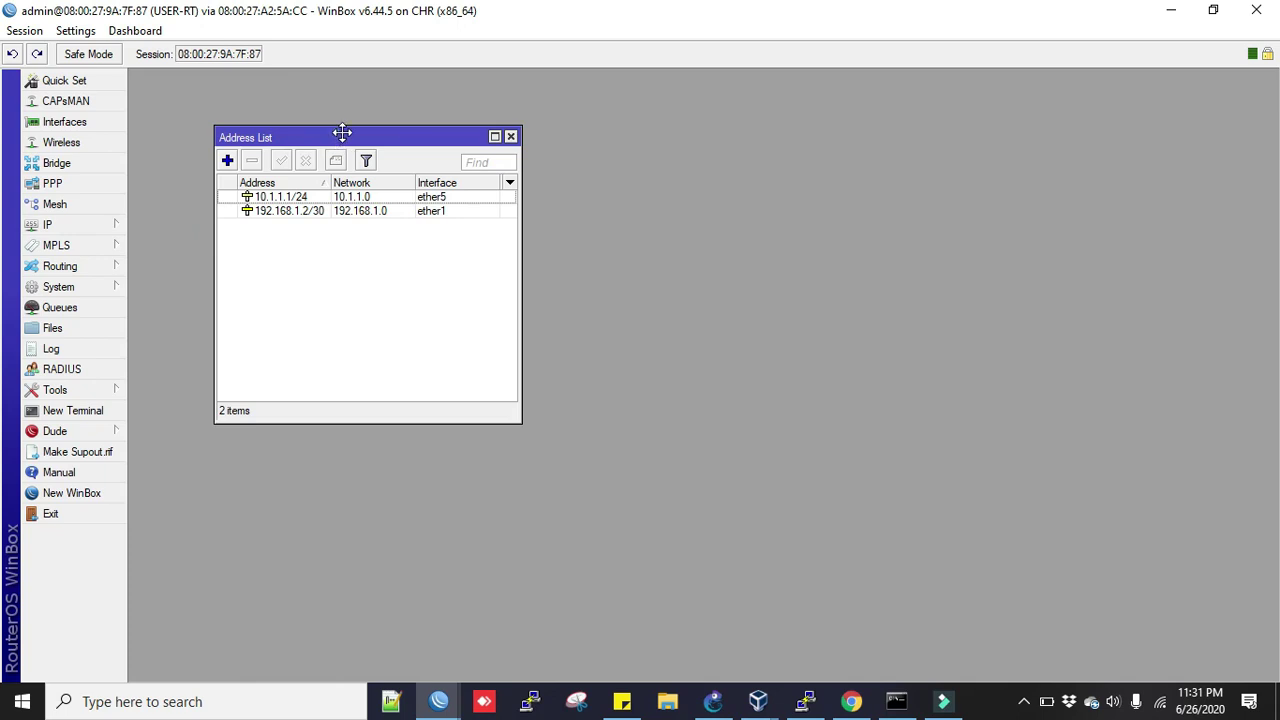
left_click_drag(340, 136, 406, 154)
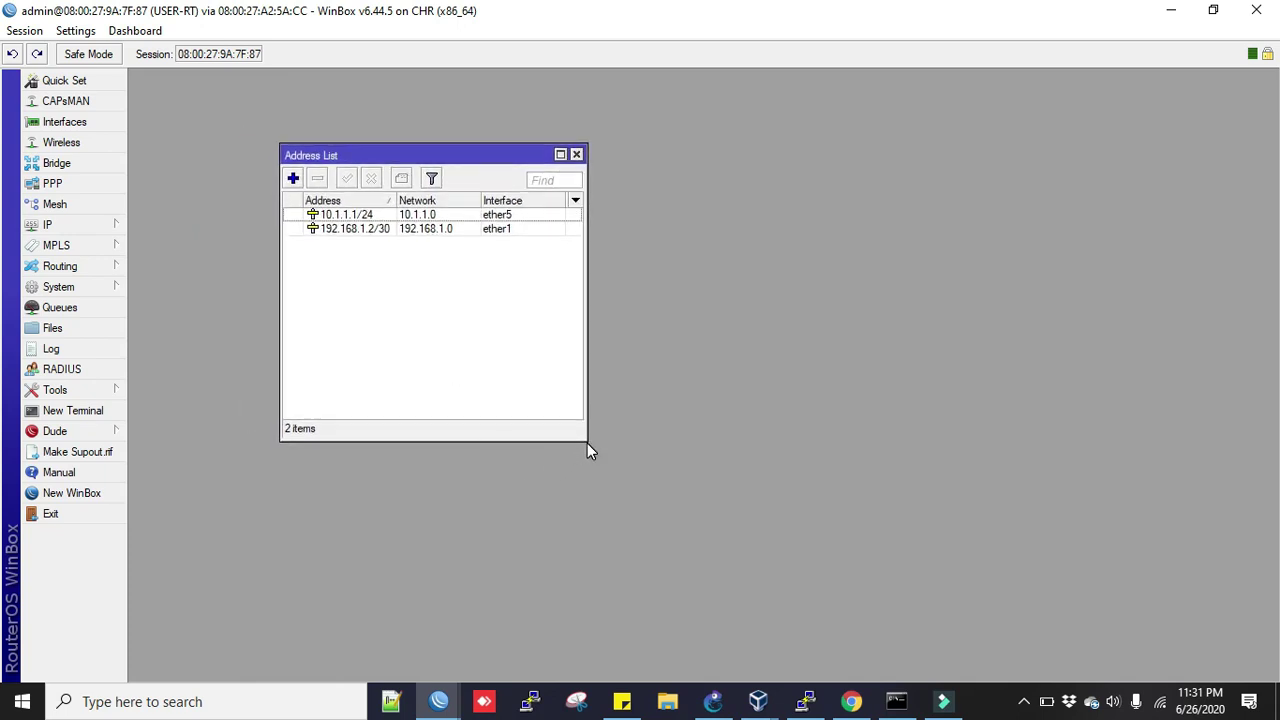
left_click_drag(585, 440, 736, 464)
Add the comment ISP-1 to the 192.168.1.2/30 address on ether1
left_click(398, 230)
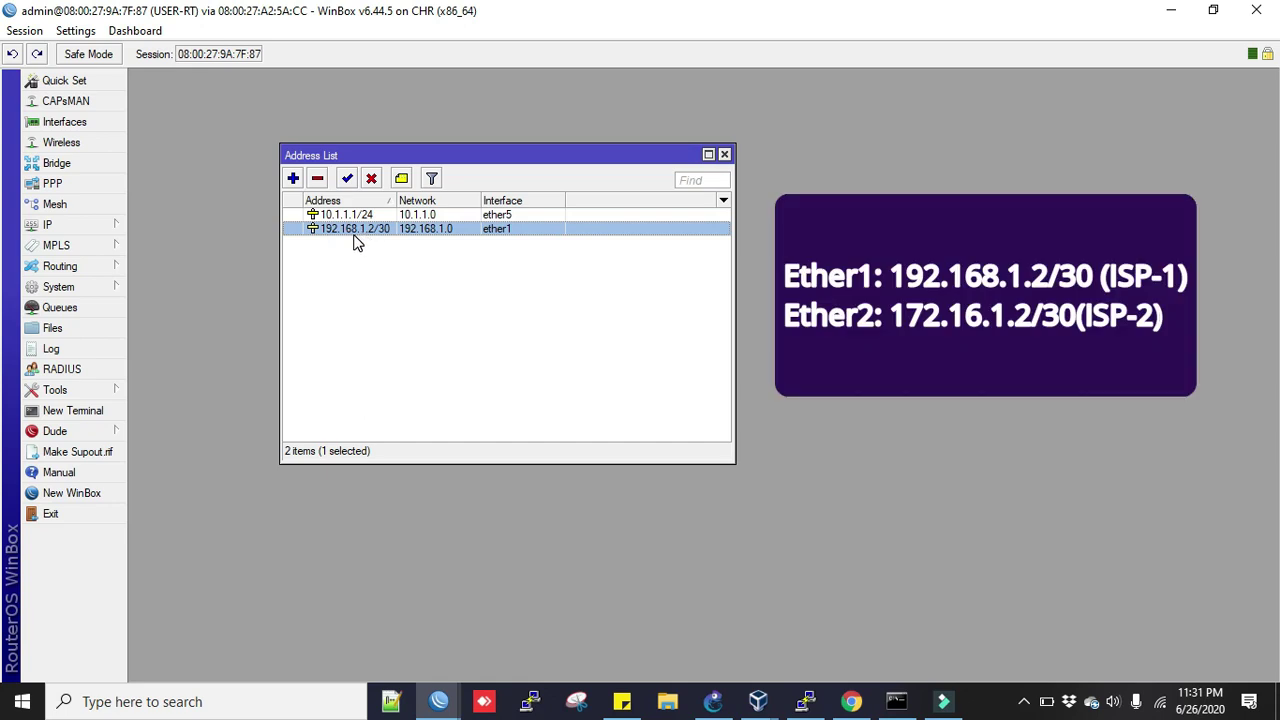
left_click(401, 178)
type("ISP-1")
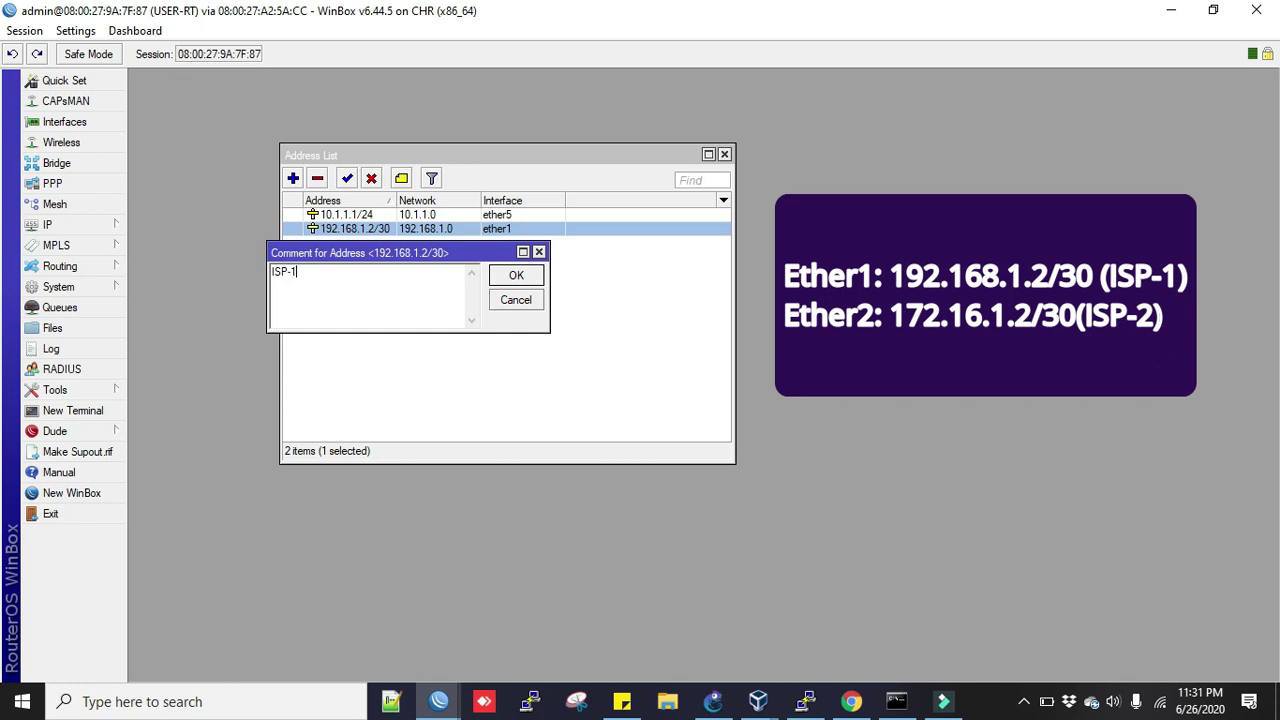
left_click(512, 277)
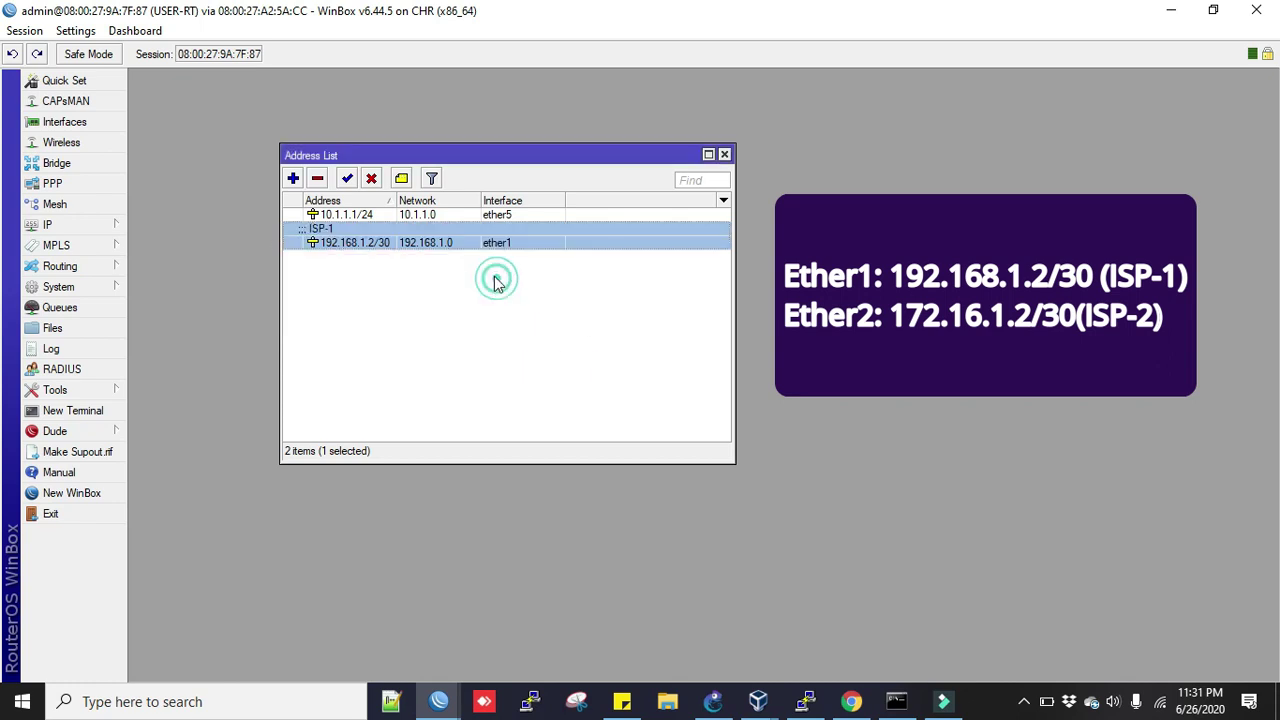
Add the IP address 172.16.1.2/30 on interface ether2 and apply it
left_click(293, 178)
type("1")
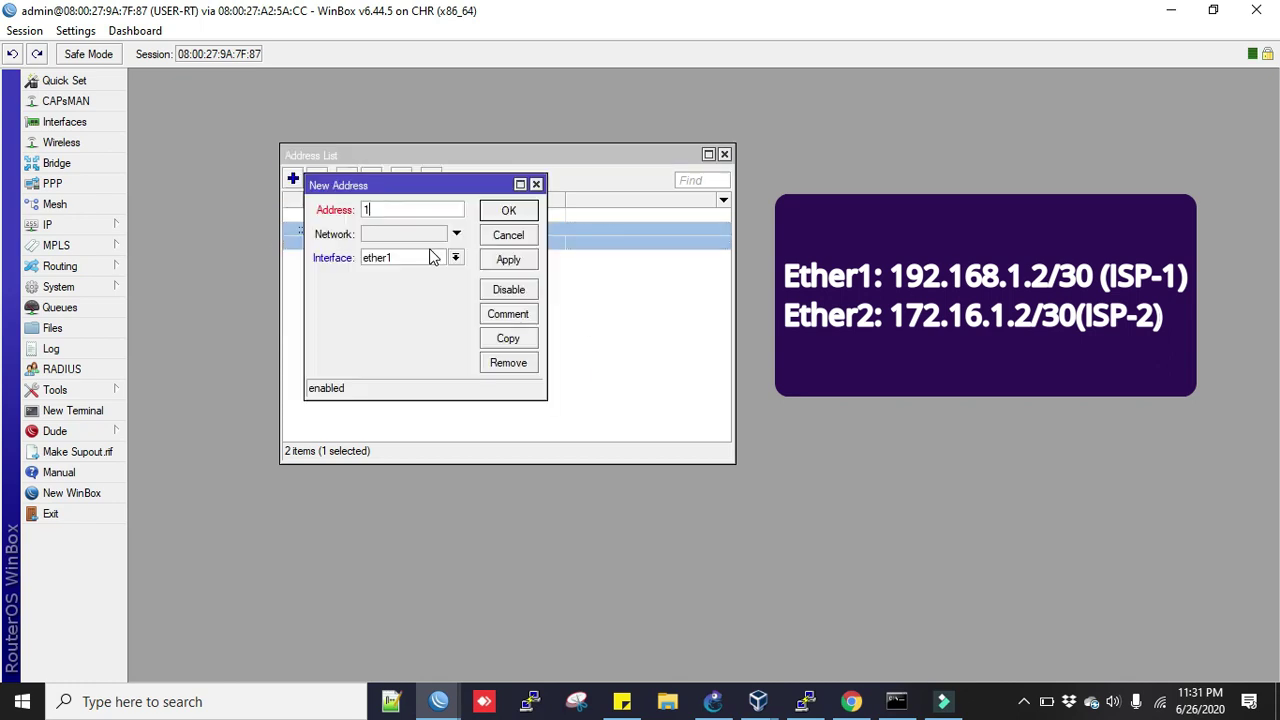
type("72.16.1.2/30")
left_click(412, 260)
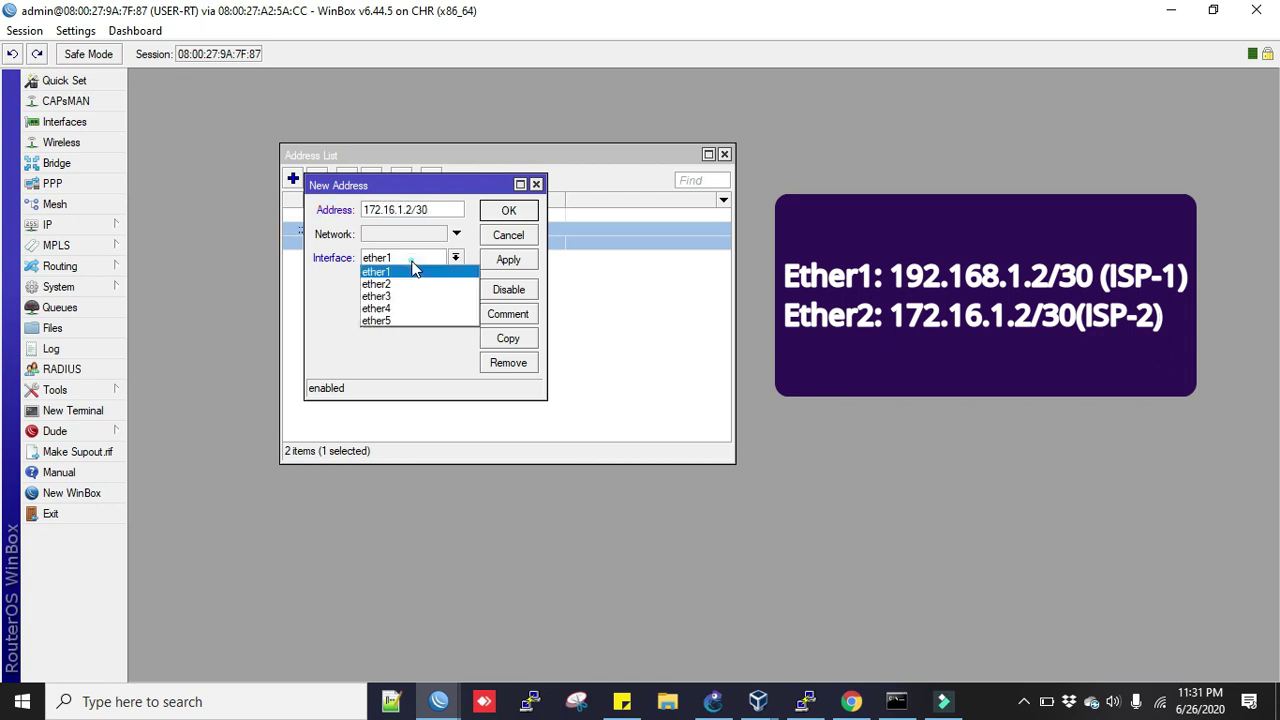
left_click(392, 285)
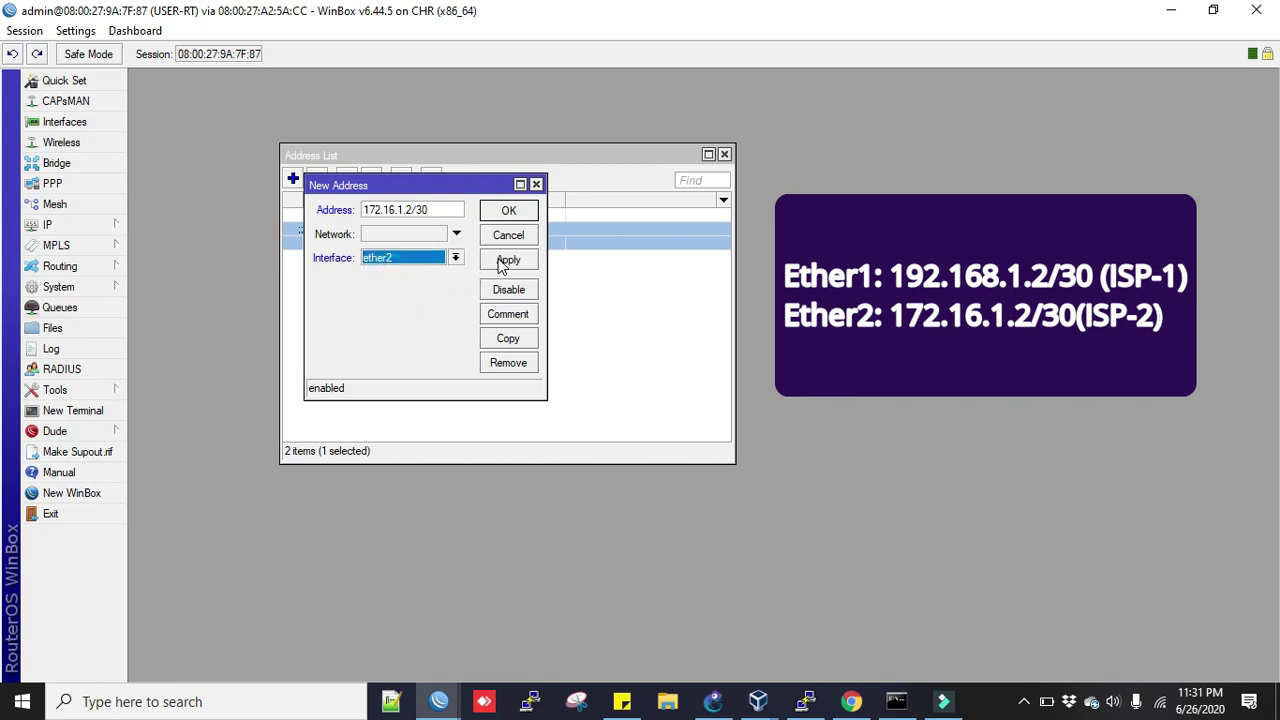
left_click(504, 261)
Comment the 172.16.1.2/30 address as ISP-2 and close its settings
left_click(506, 314)
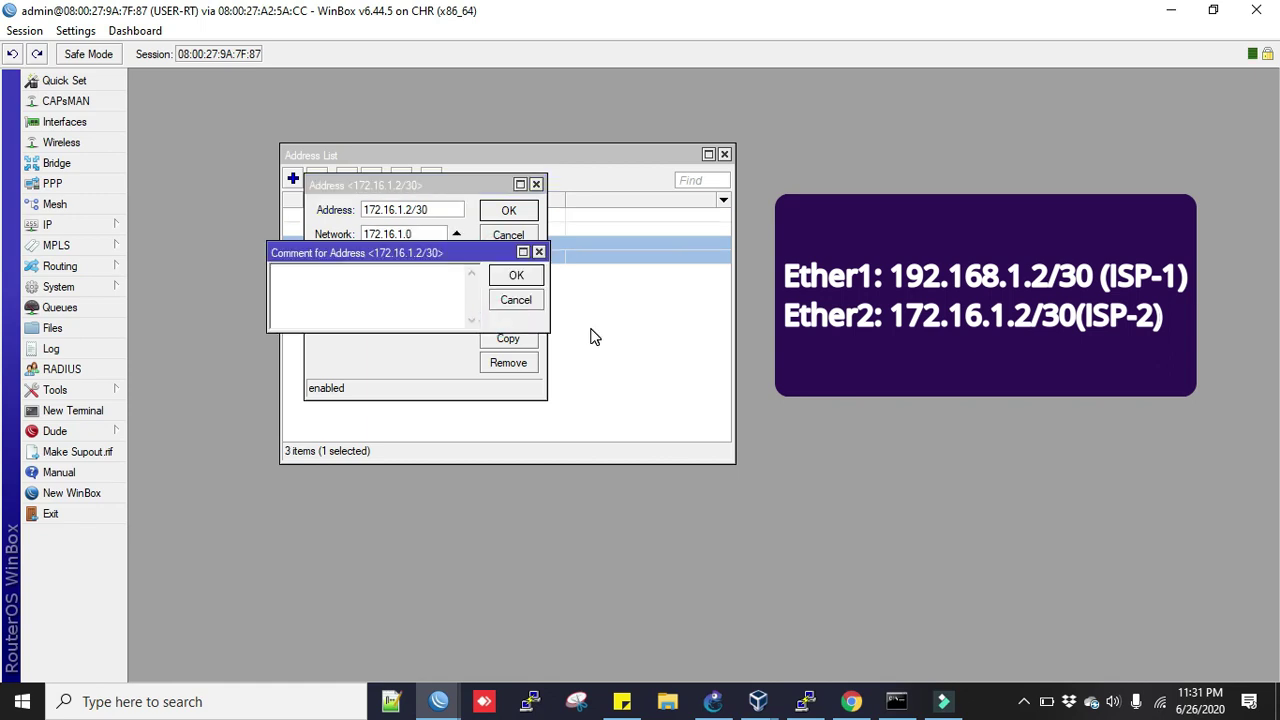
type("ISP-2")
left_click(516, 275)
left_click(508, 210)
Review the ISP-2 and LAN entries in the address list and compare them with the GNS3 failover topology
left_click_drag(517, 151, 574, 134)
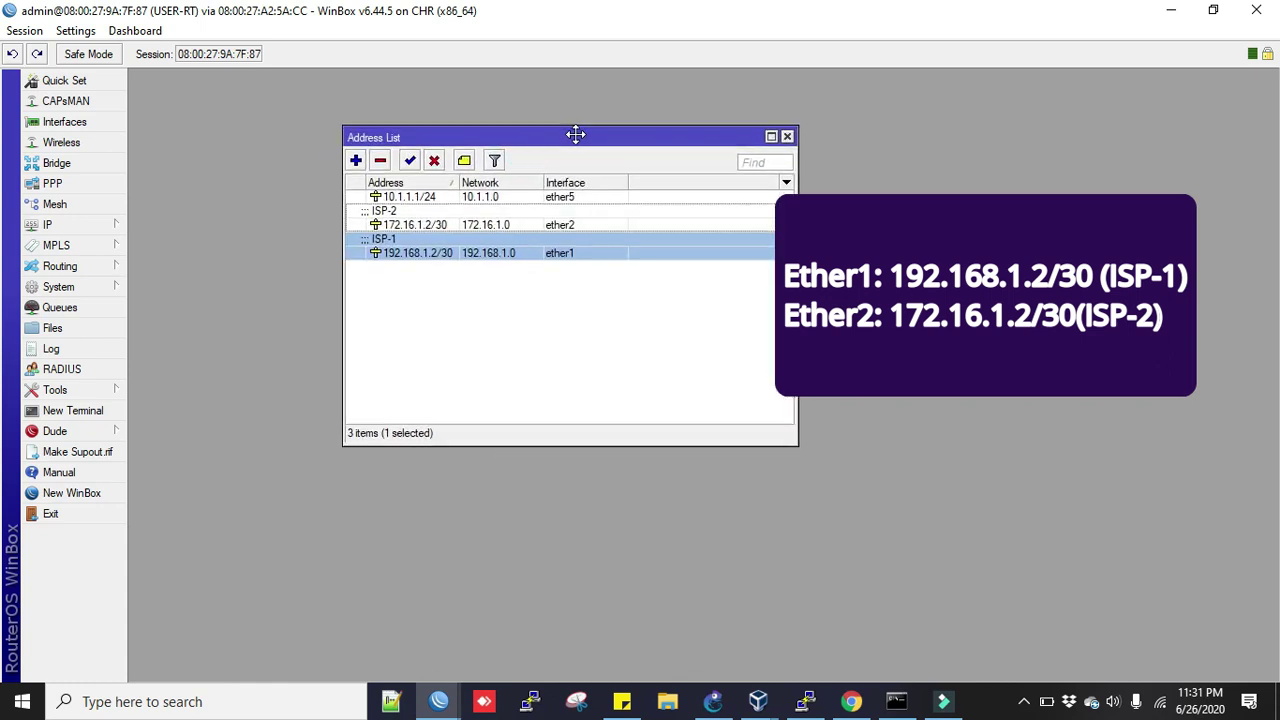
left_click(538, 224)
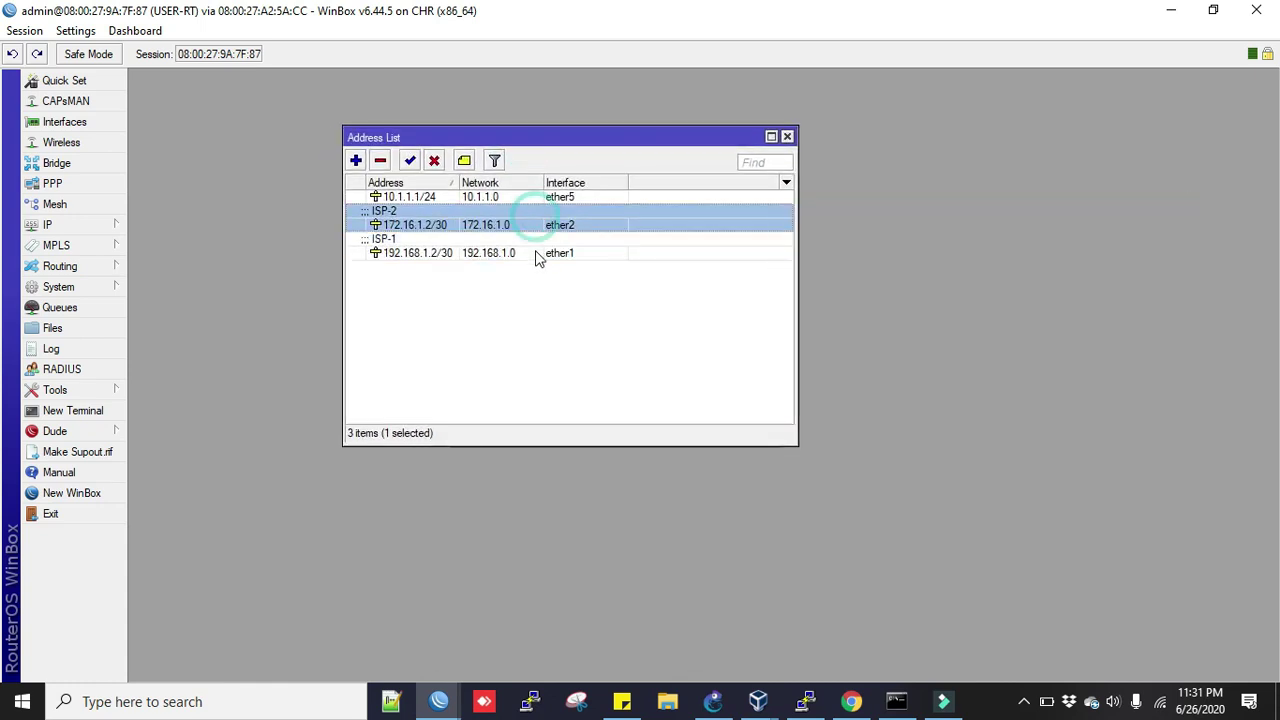
left_click(418, 198)
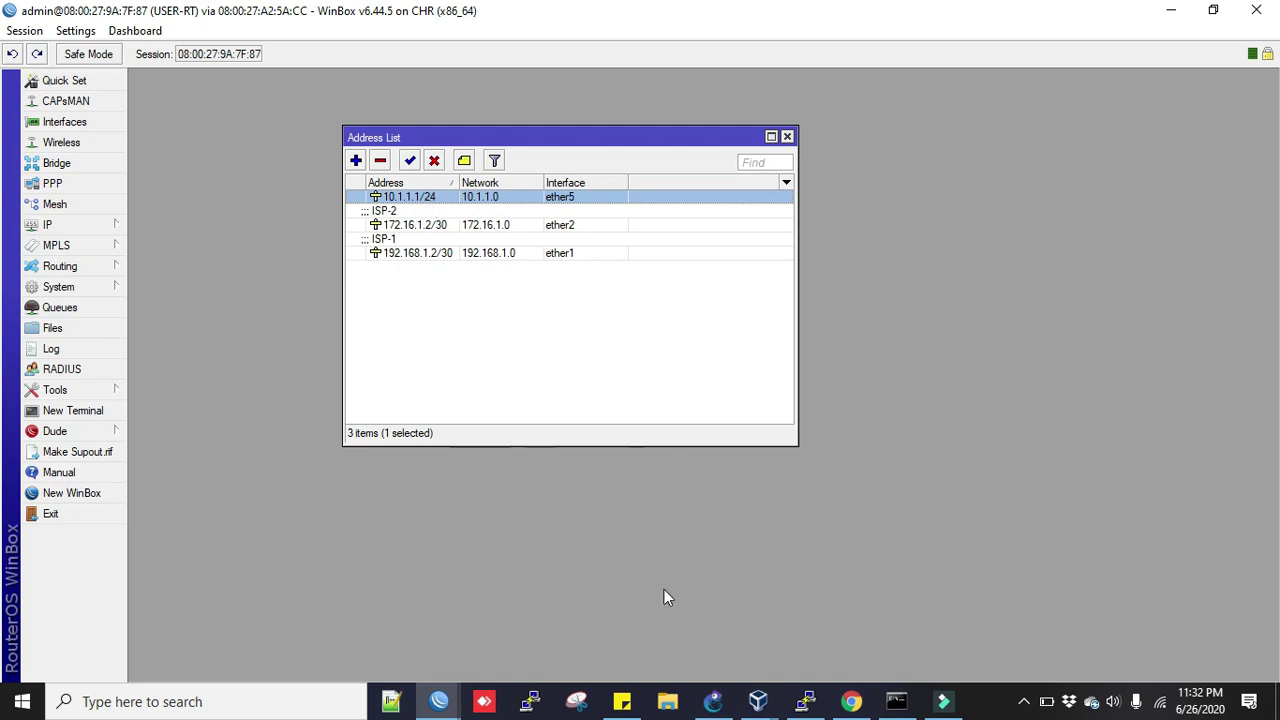
left_click(712, 701)
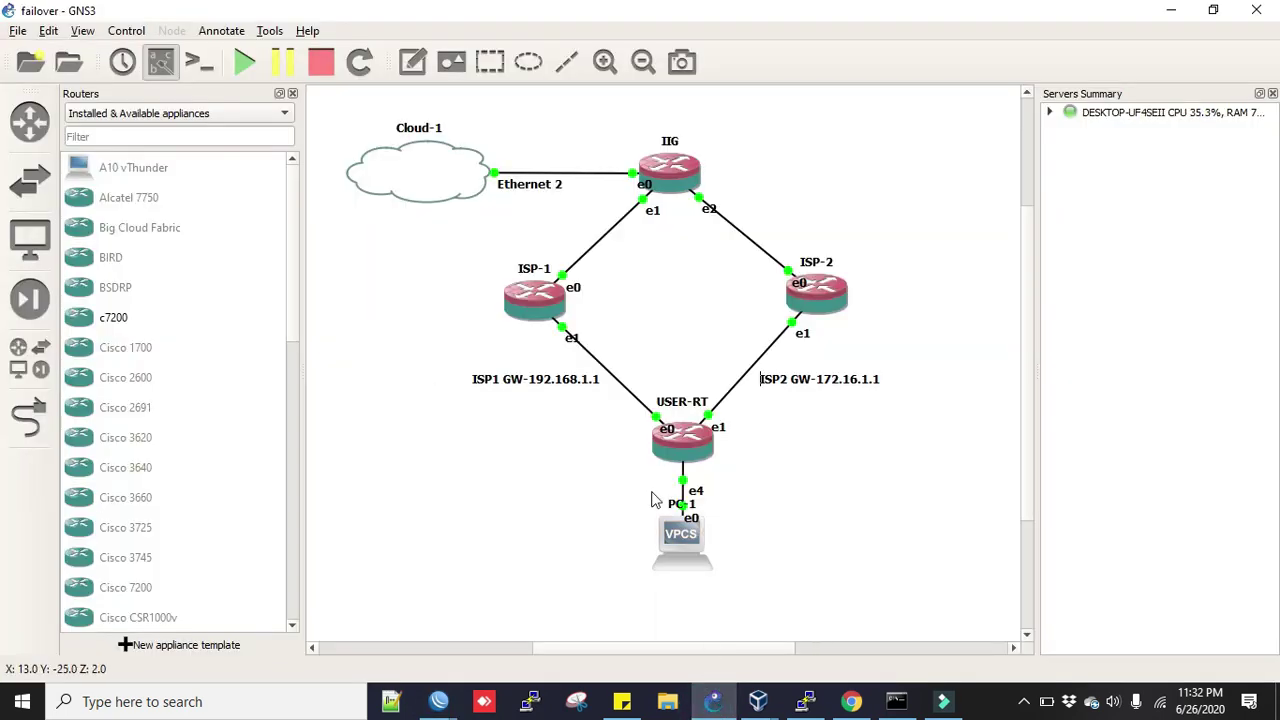
left_click(1168, 12)
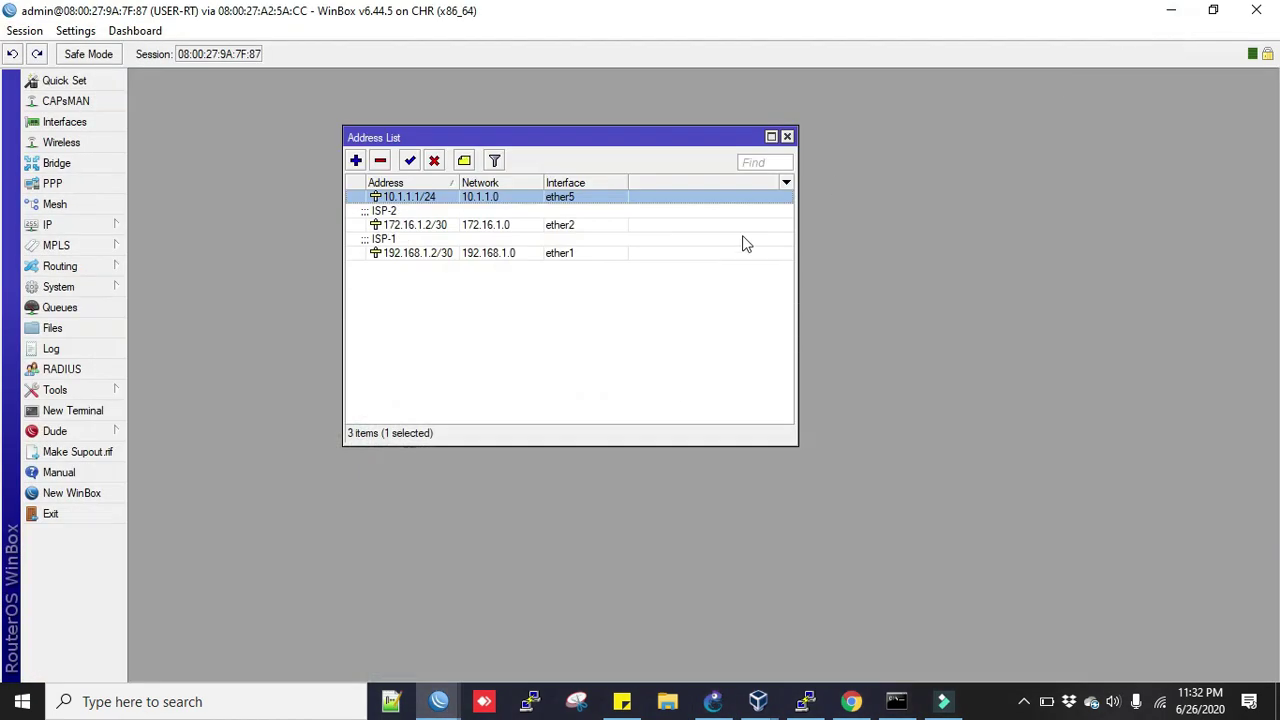
Open the IP route list below the address list, widen it, and select the default route via 192.168.1.1
left_click(110, 223)
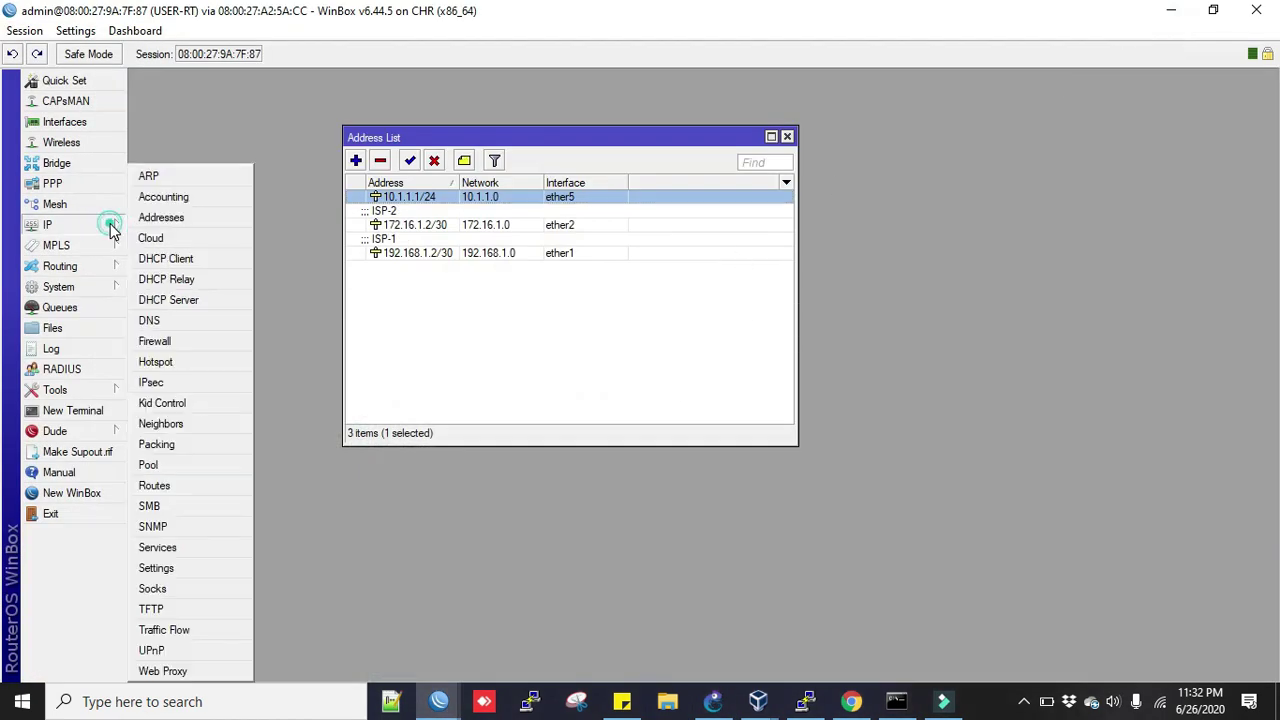
left_click(181, 482)
left_click_drag(541, 214, 531, 285)
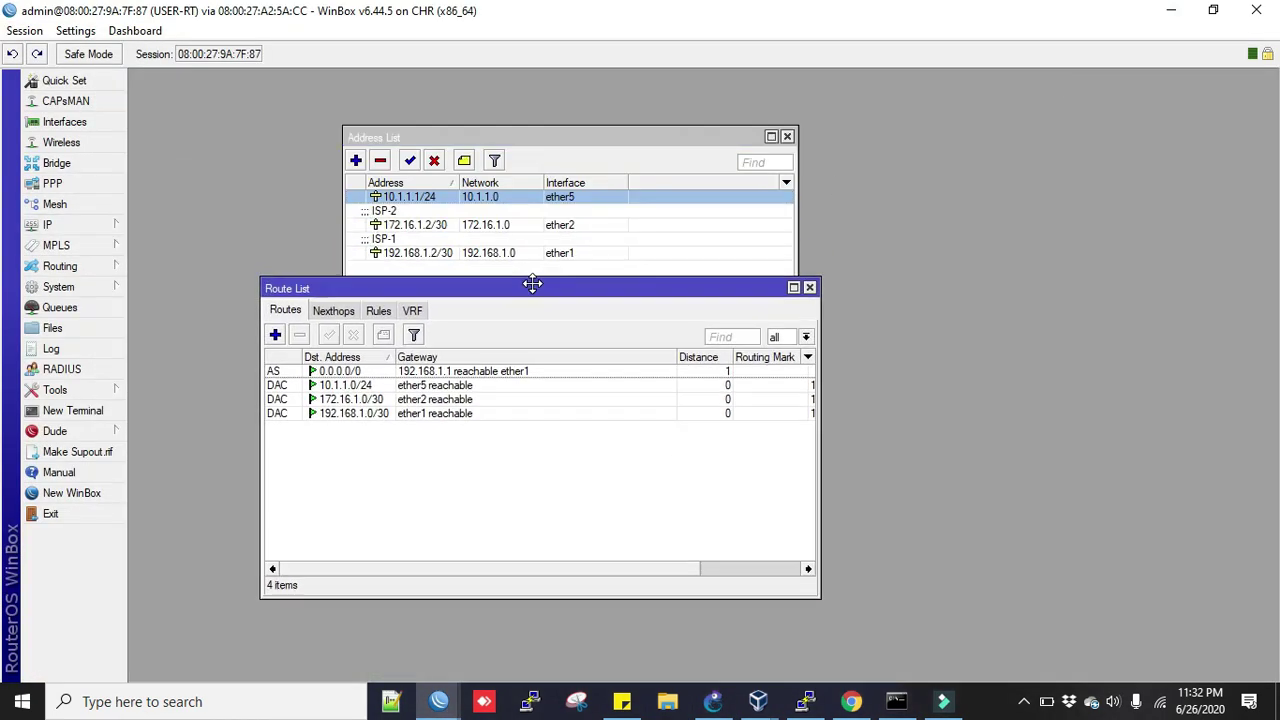
left_click(503, 371)
left_click_drag(815, 597, 920, 587)
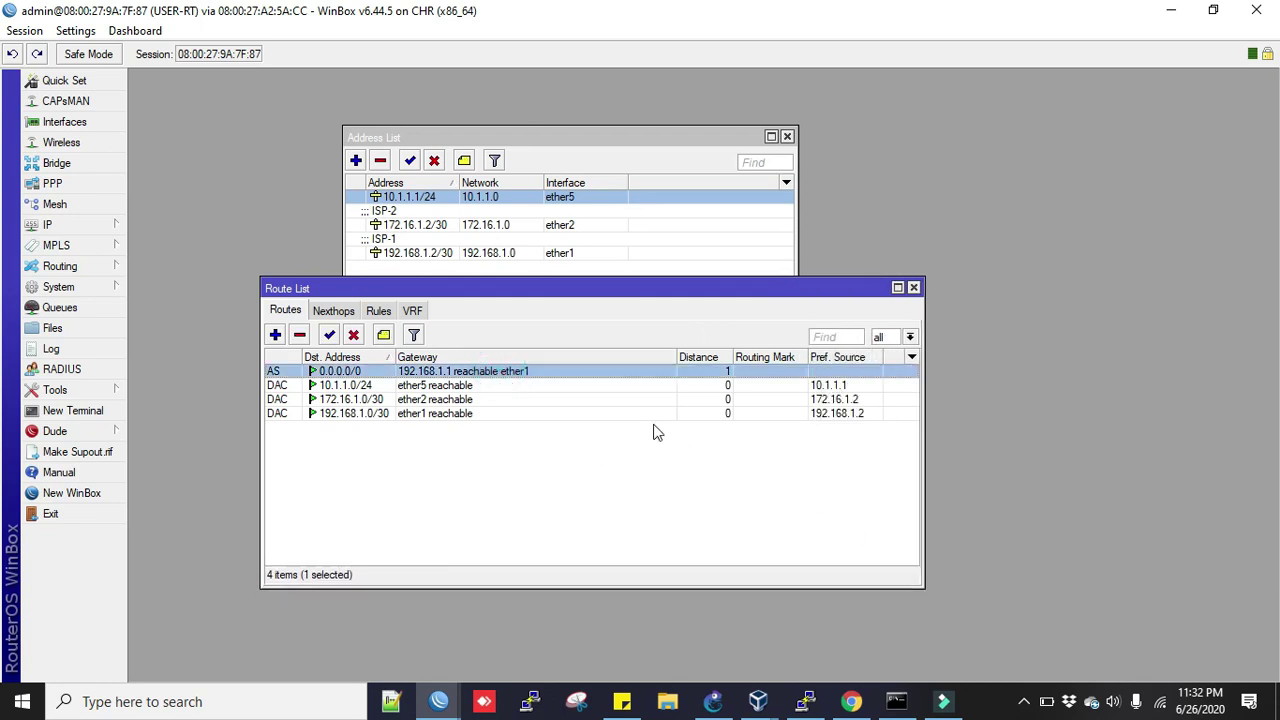
Add a second default route for 0.0.0.0/0 with gateway 172.16.1.1 and distance 10
left_click(275, 334)
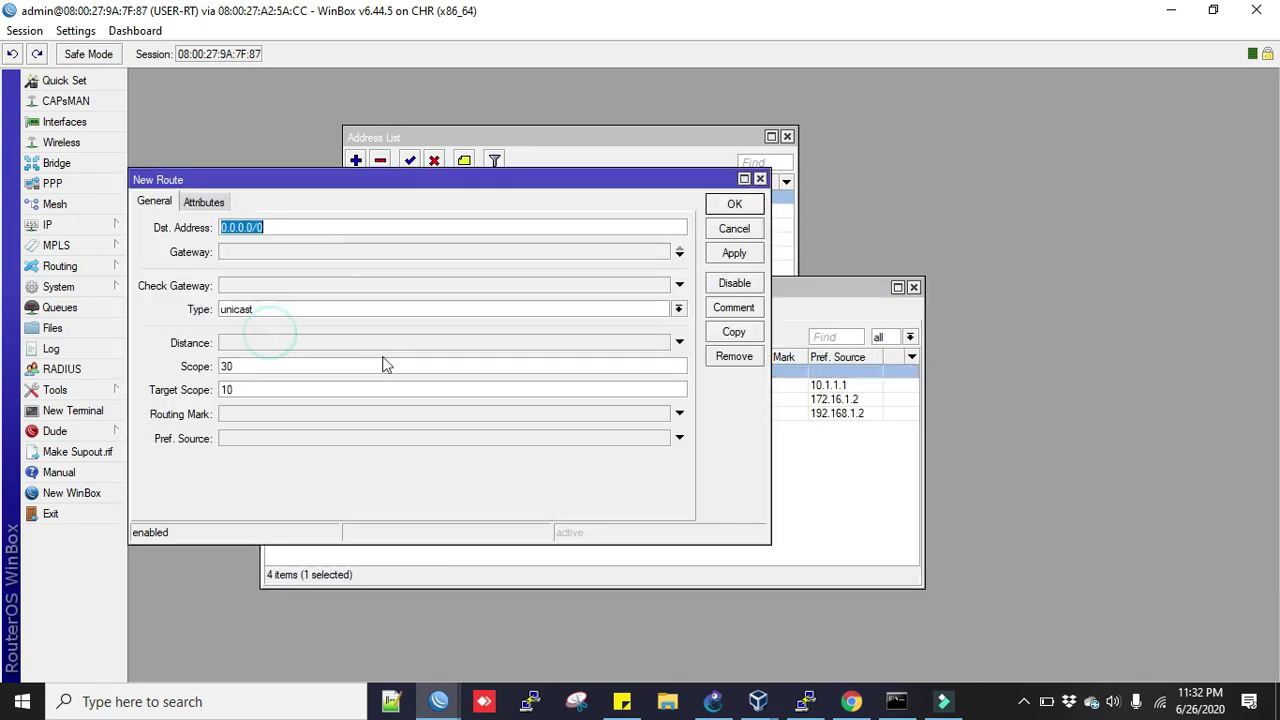
left_click_drag(414, 177, 883, 222)
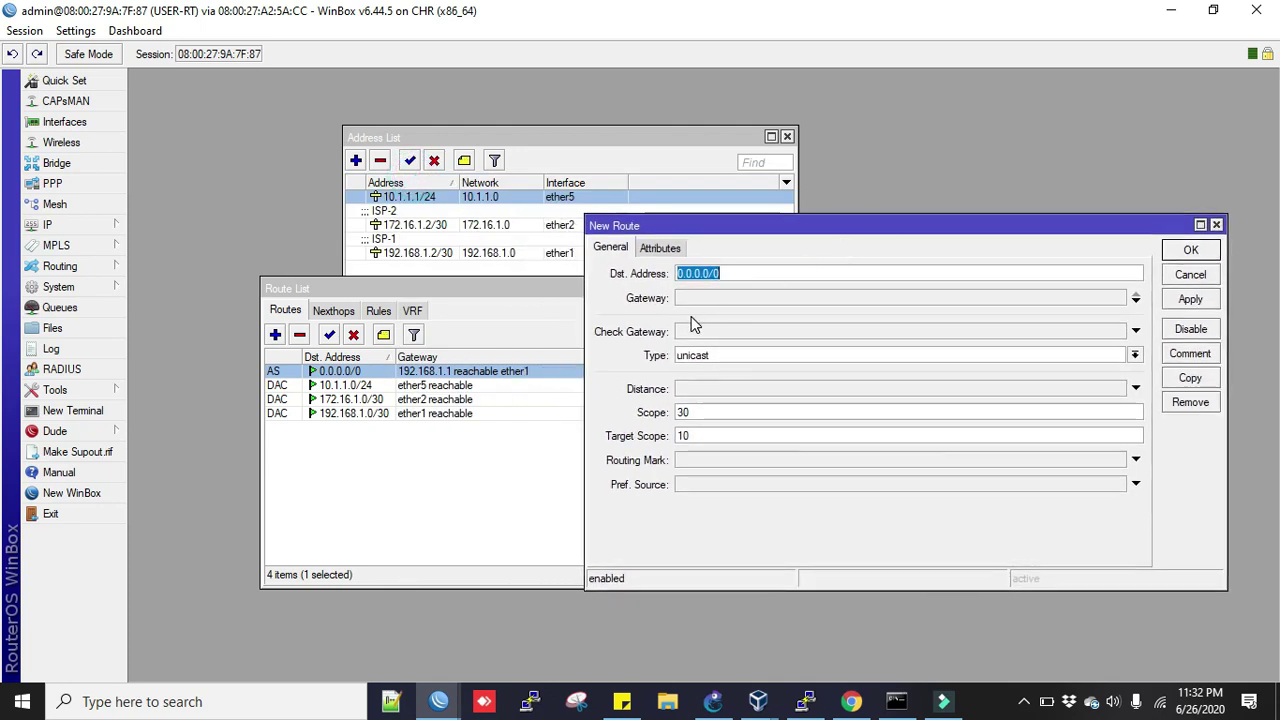
left_click(714, 297)
type("1")
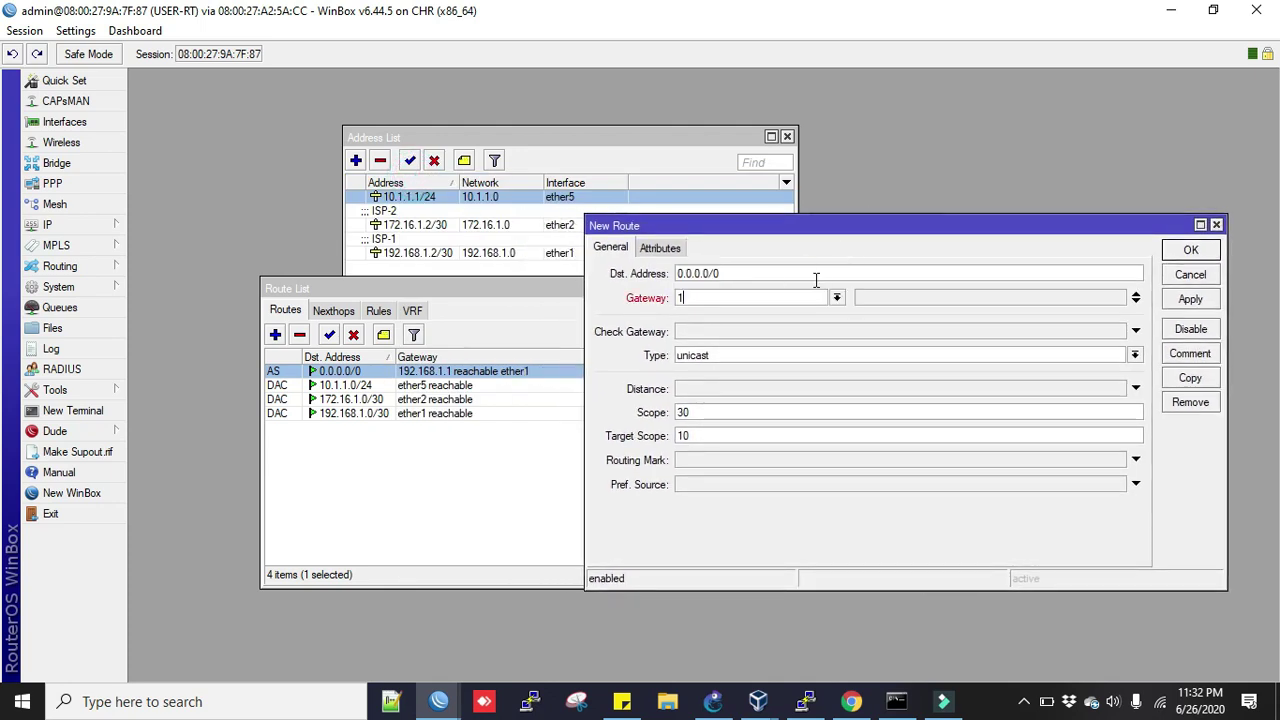
type("72.16.1.1")
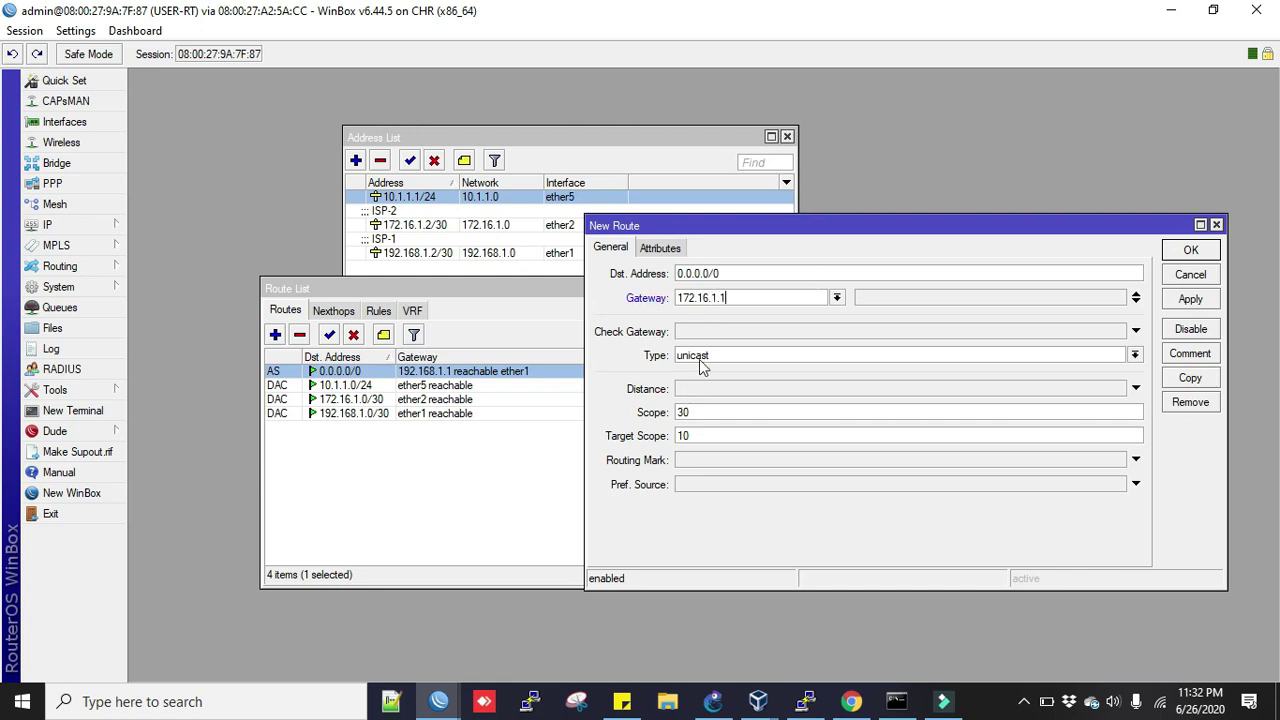
left_click_drag(717, 224, 692, 209)
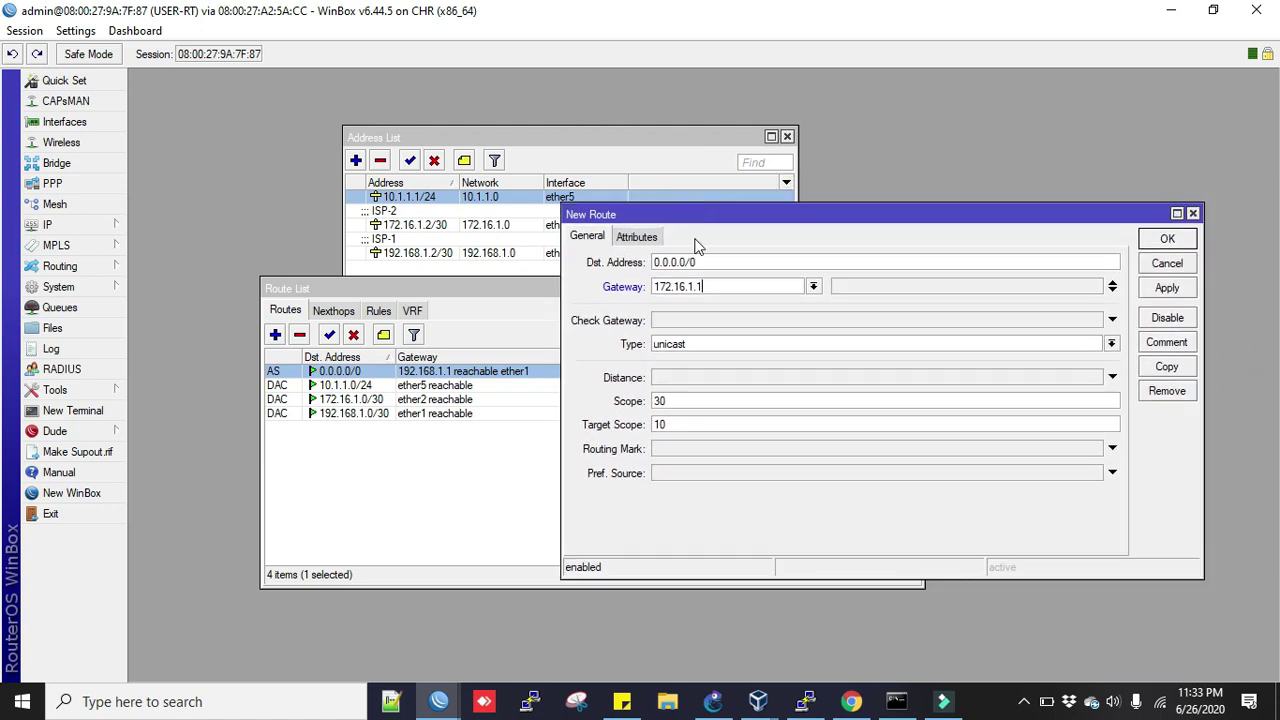
left_click(689, 374)
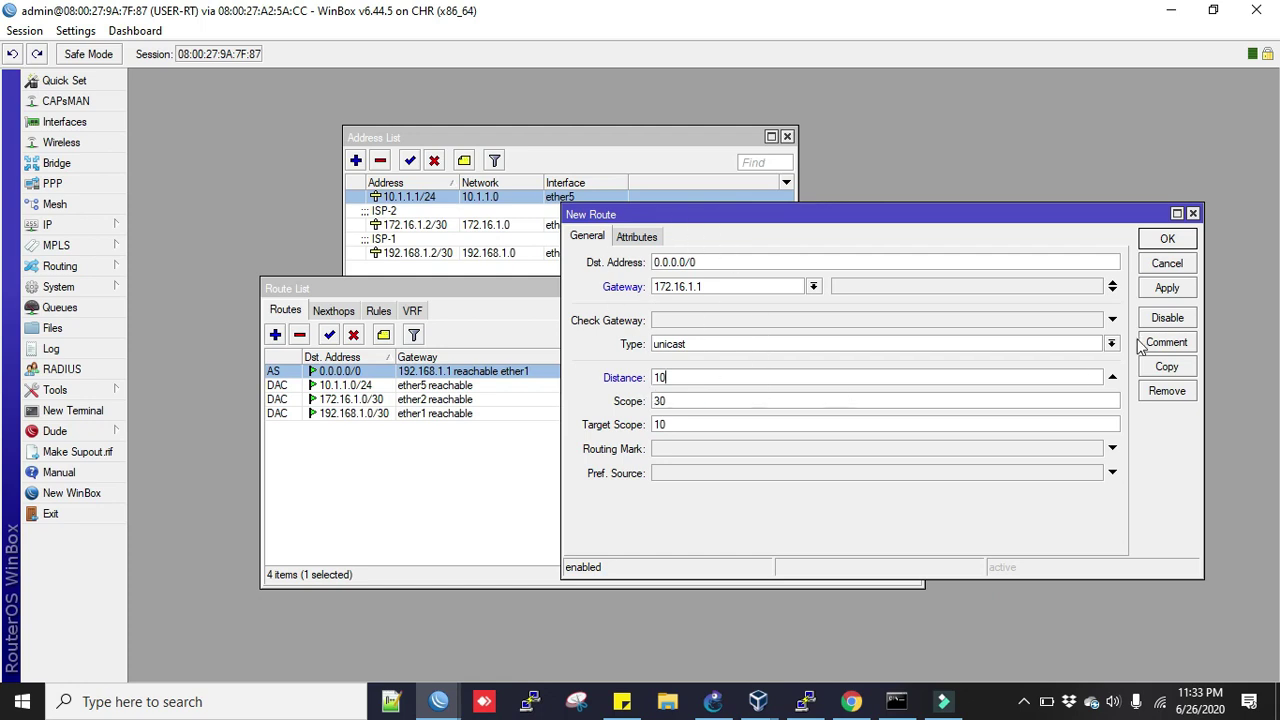
left_click(1165, 288)
left_click(1162, 242)
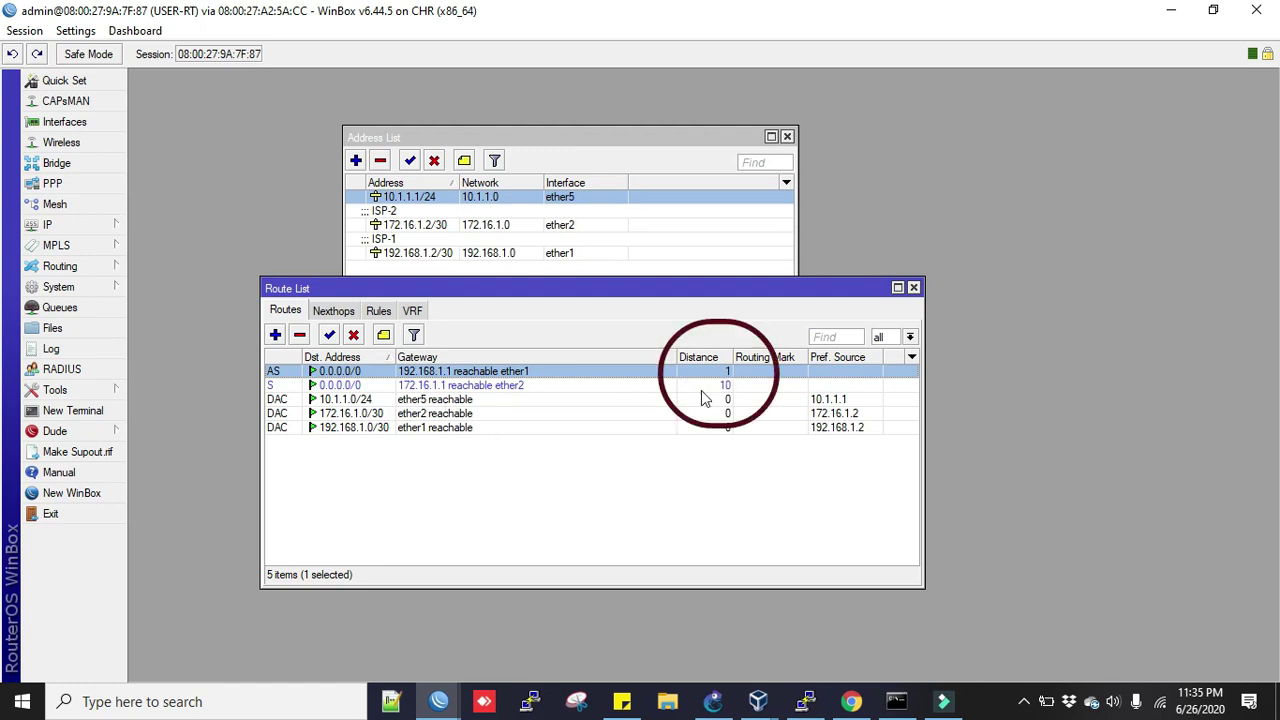
Compare the distances of both default routes and set Check Gateway to ping on the route via 192.168.1.1
left_click(713, 385)
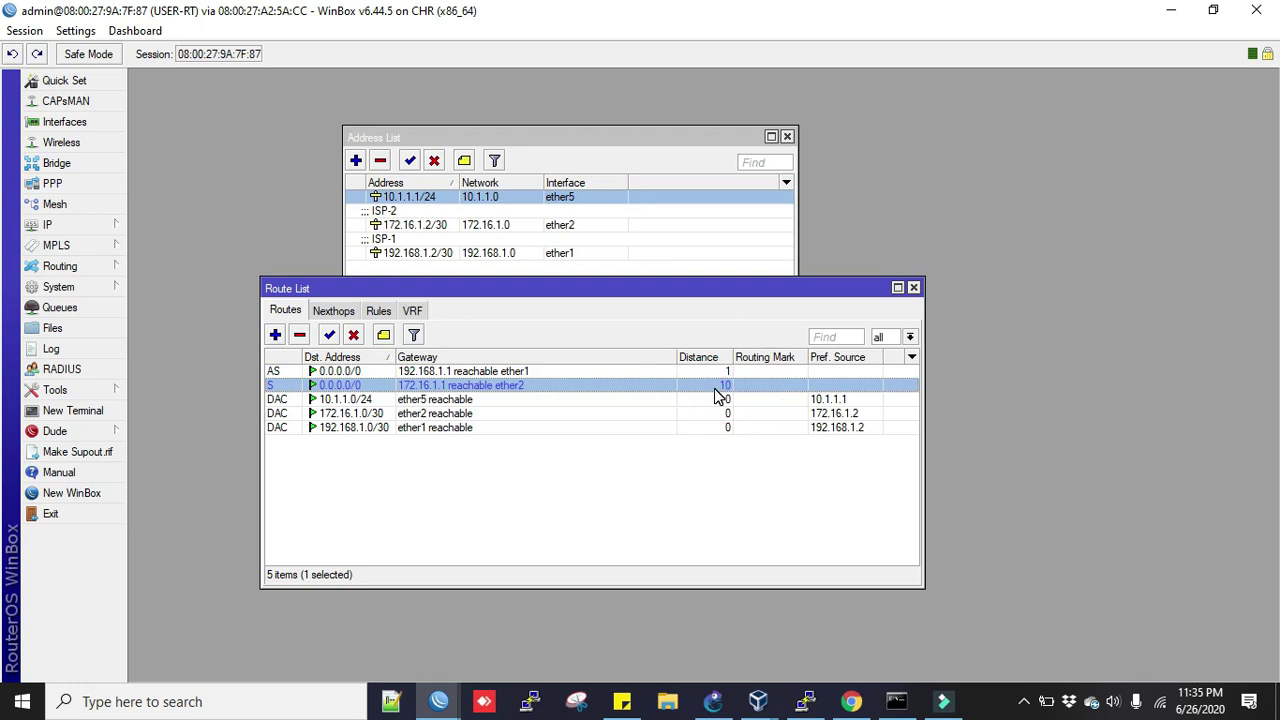
left_click(722, 373)
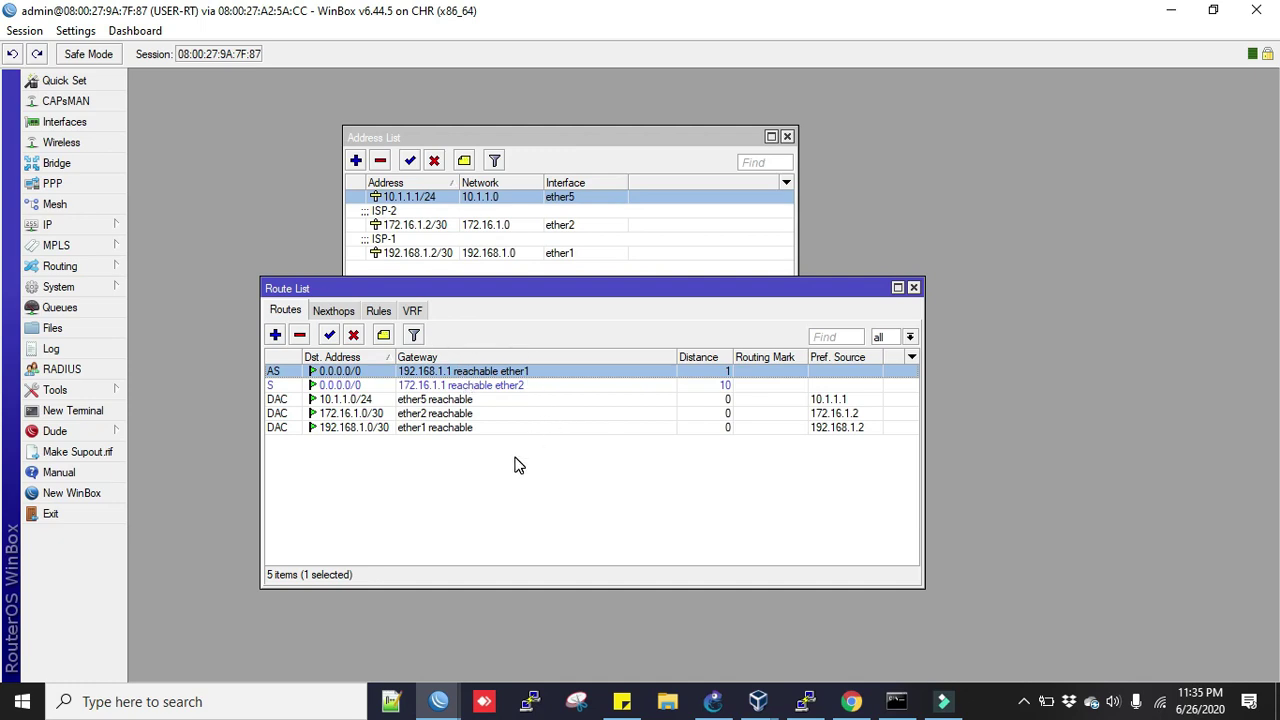
double_click(458, 371)
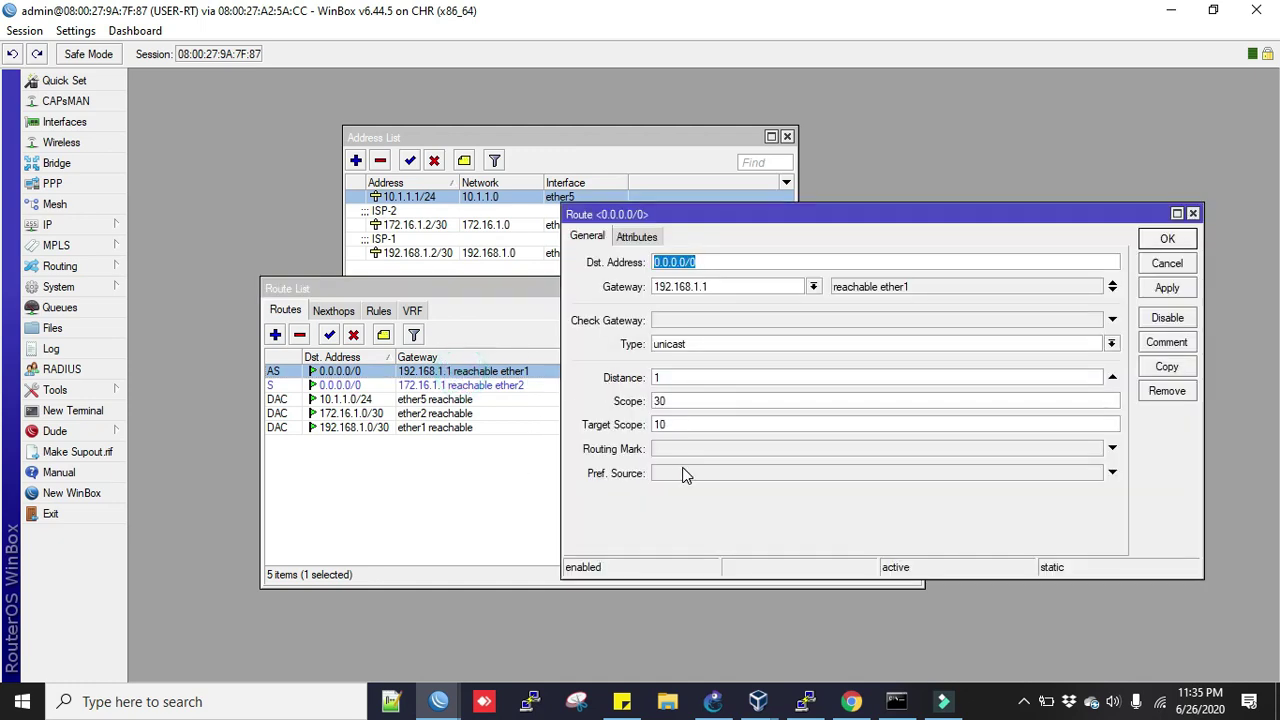
left_click(670, 321)
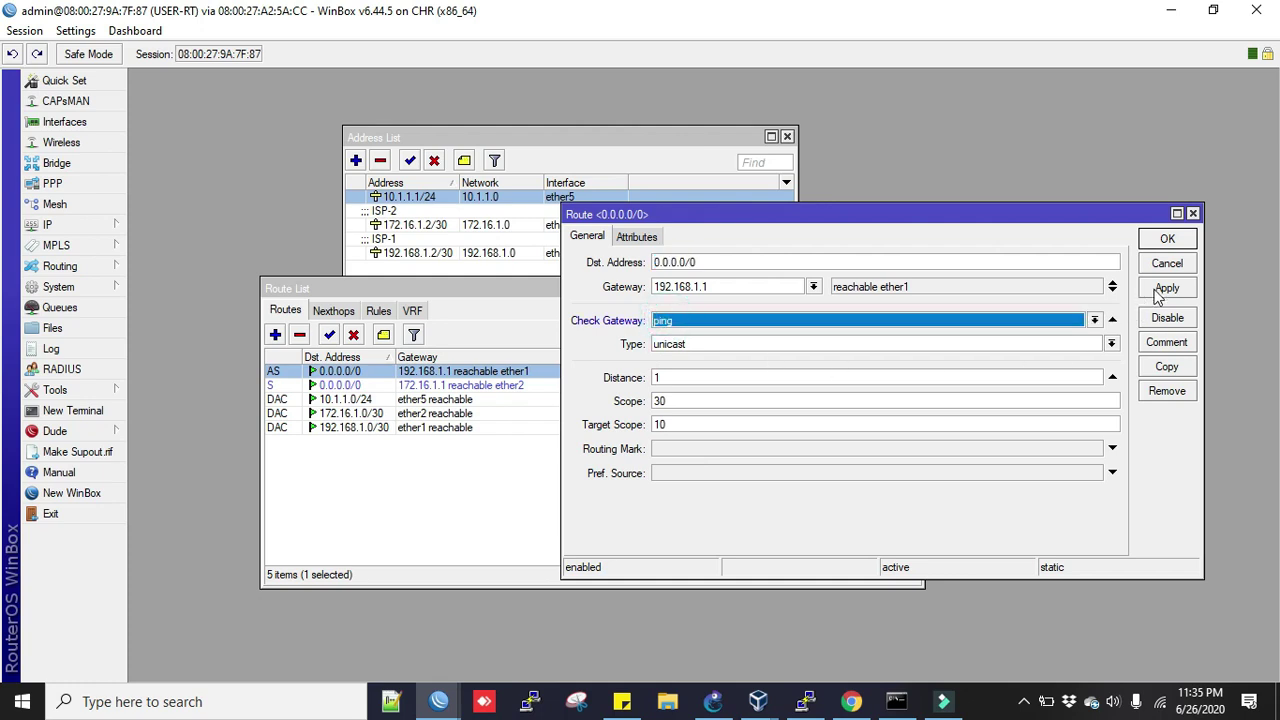
left_click(1167, 287)
left_click(1167, 238)
Set Check Gateway to ping on the default route via 172.16.1.1 and apply it
double_click(405, 387)
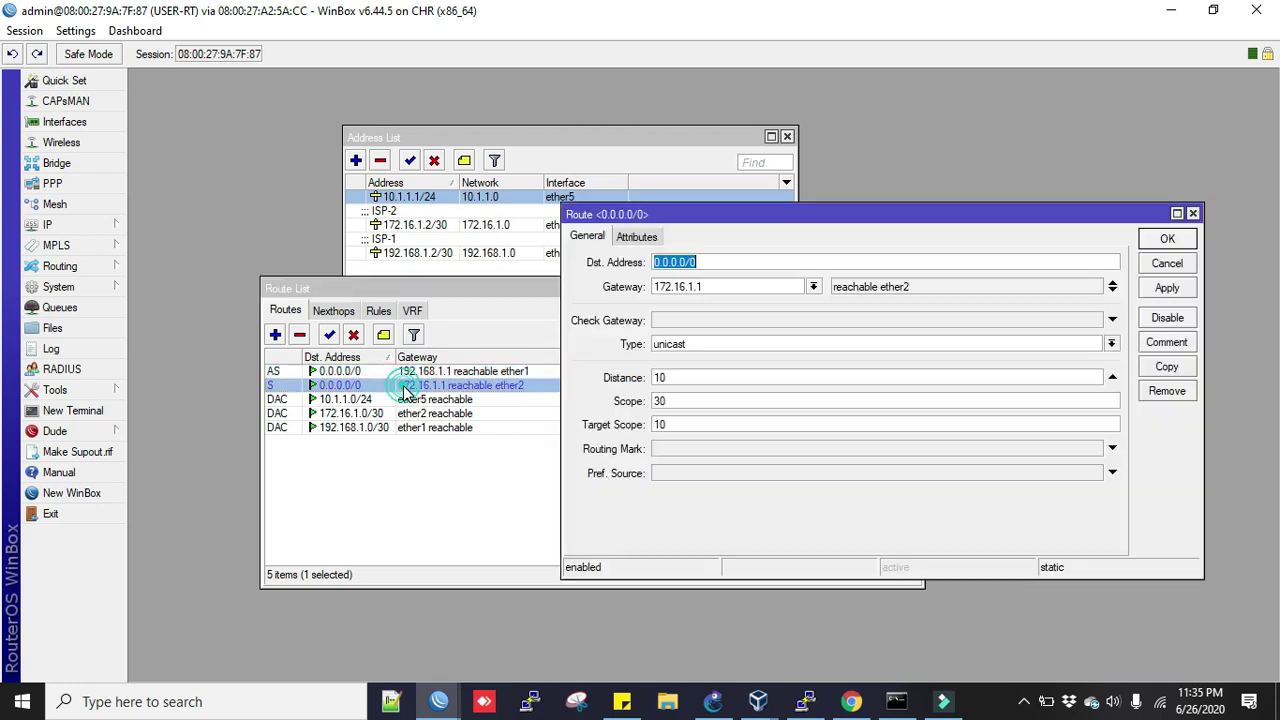
left_click(700, 320)
left_click(1167, 287)
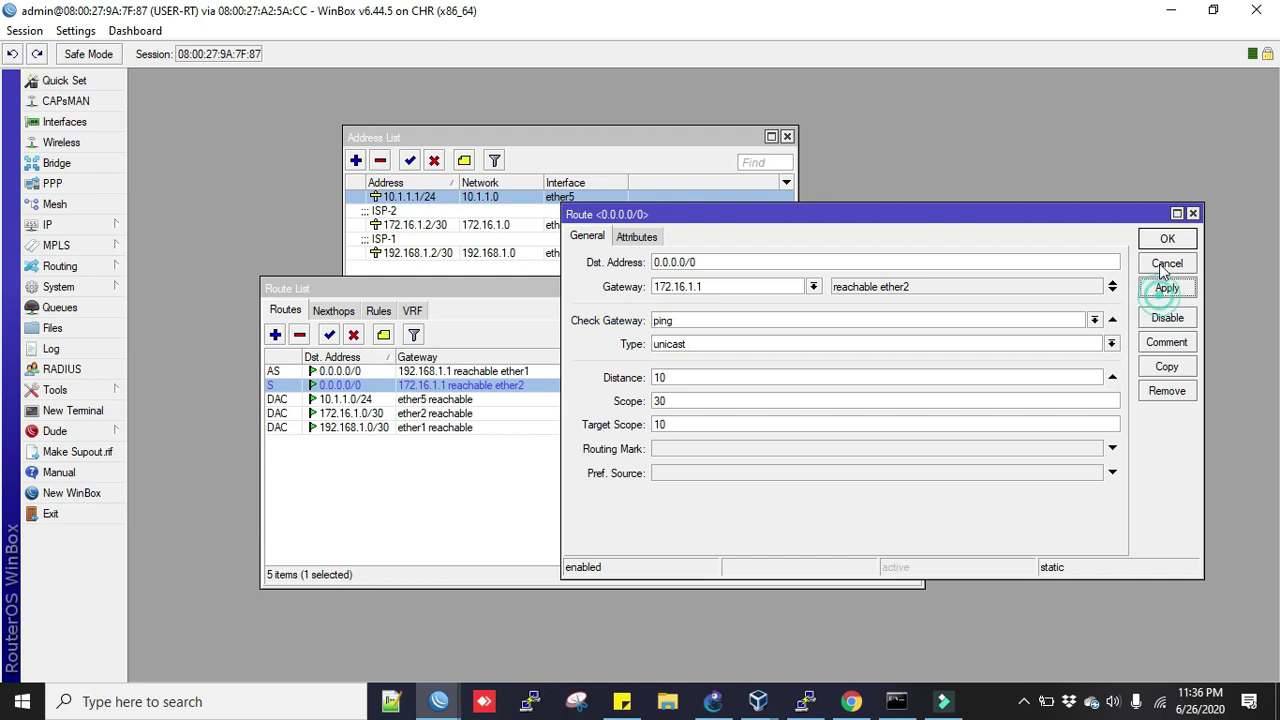
Confirm the settings of the route via 172.16.1.1 and open the IP firewall's filter rules
left_click(1167, 238)
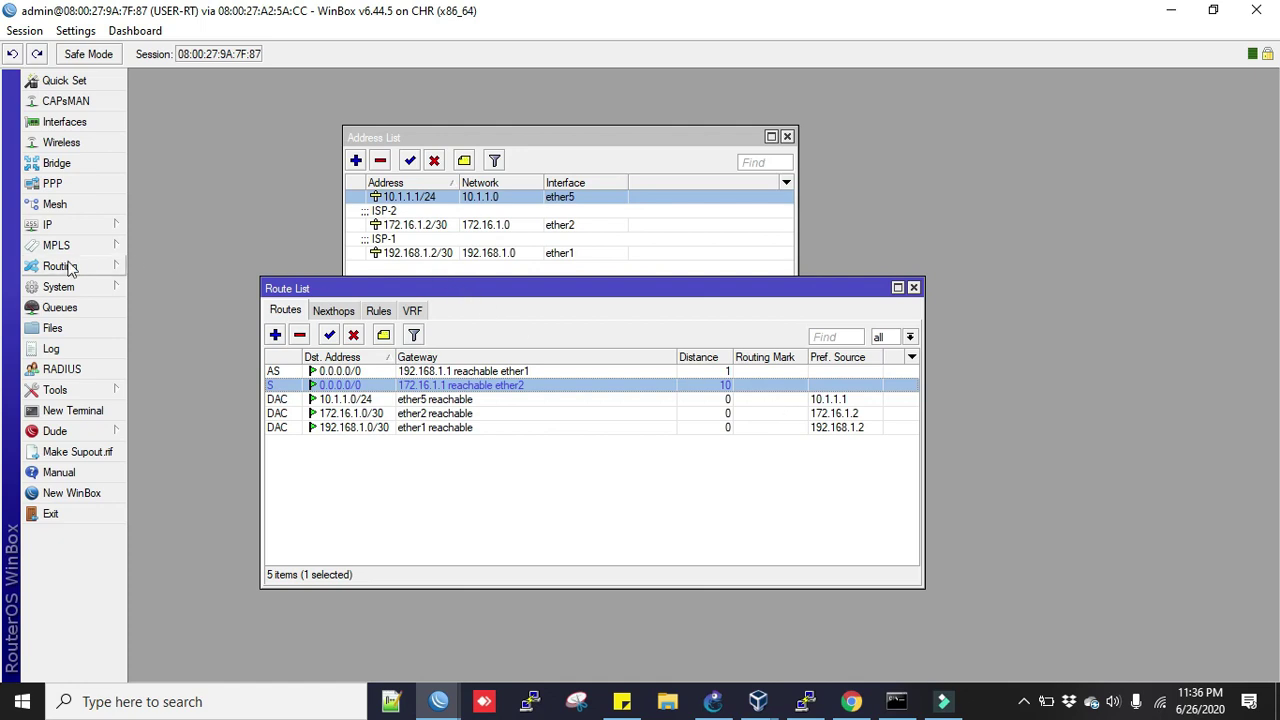
left_click(72, 230)
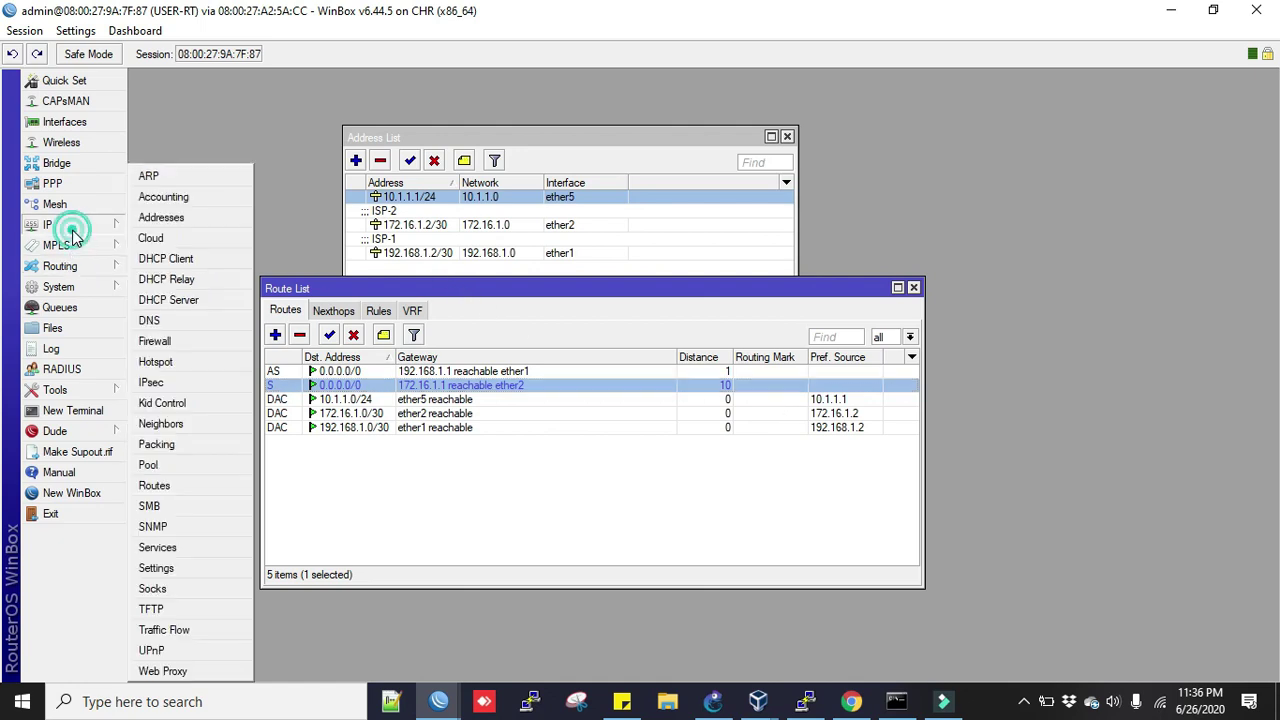
left_click(158, 341)
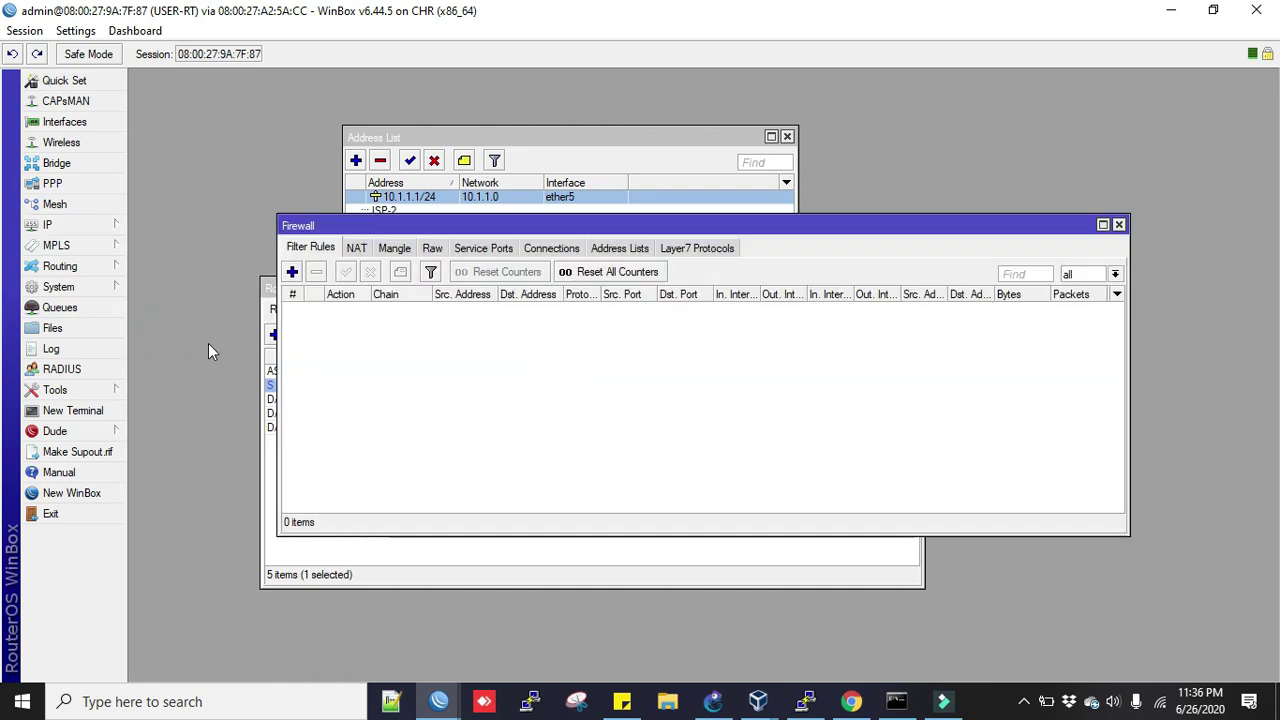
Add a filter rule in the output chain that accepts traffic to destination 192.168.1.1 through out interface ether1
left_click(292, 273)
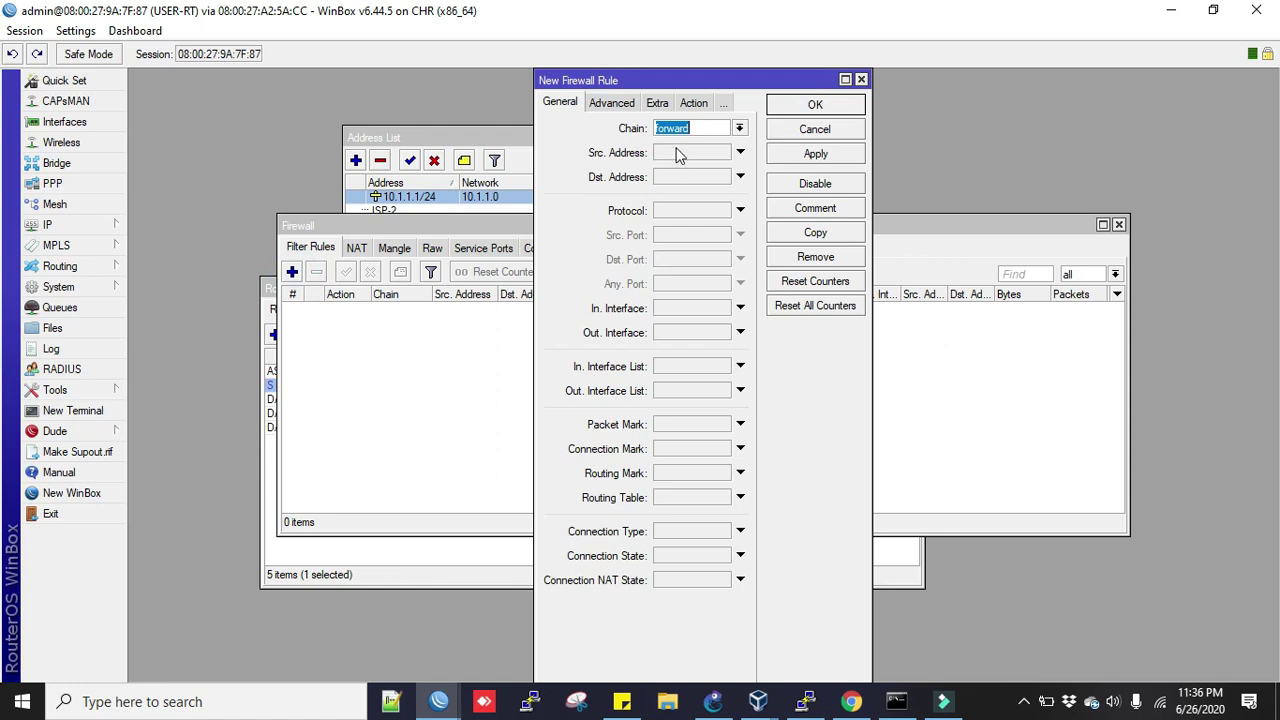
left_click(740, 128)
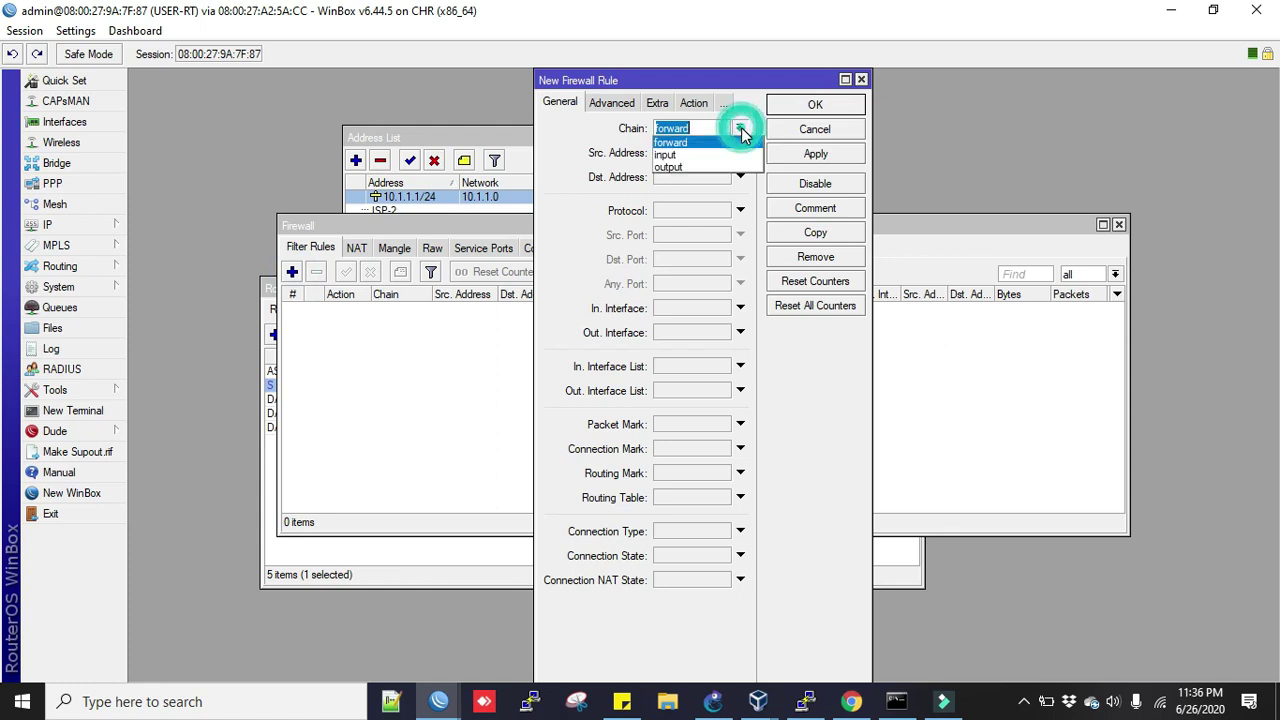
left_click(672, 166)
left_click(670, 183)
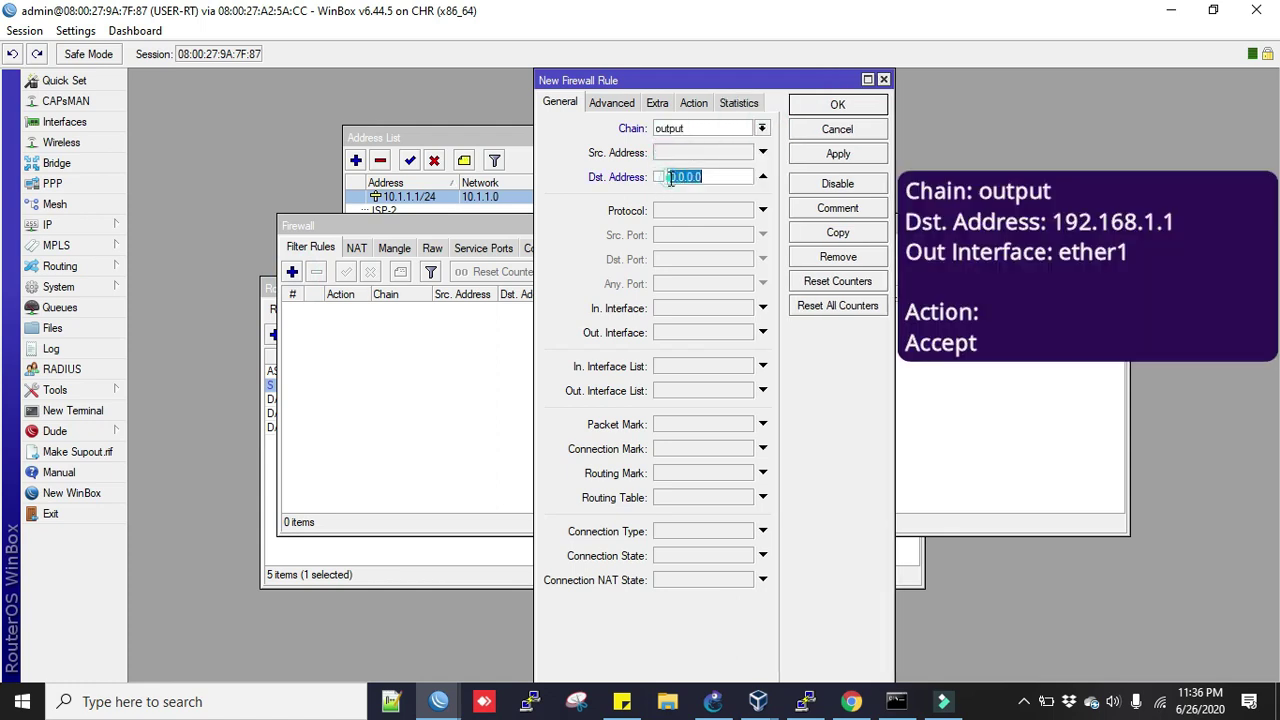
type("192.168.1.1")
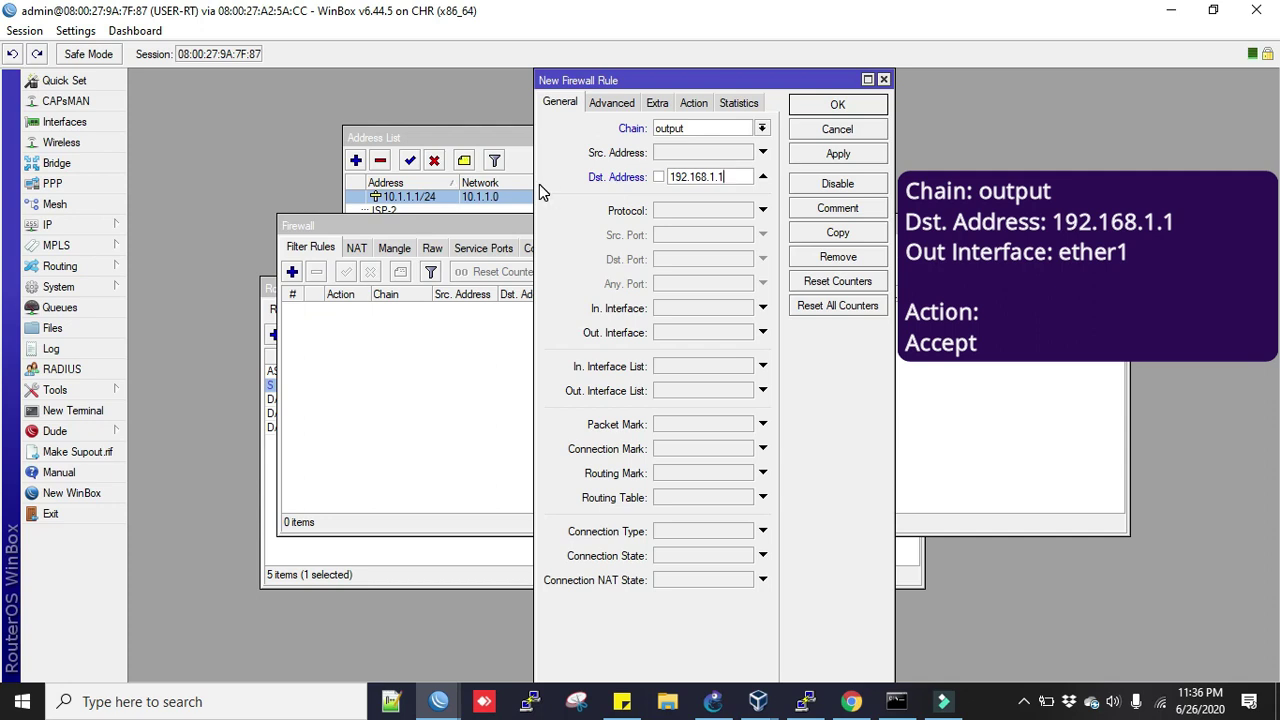
left_click(762, 333)
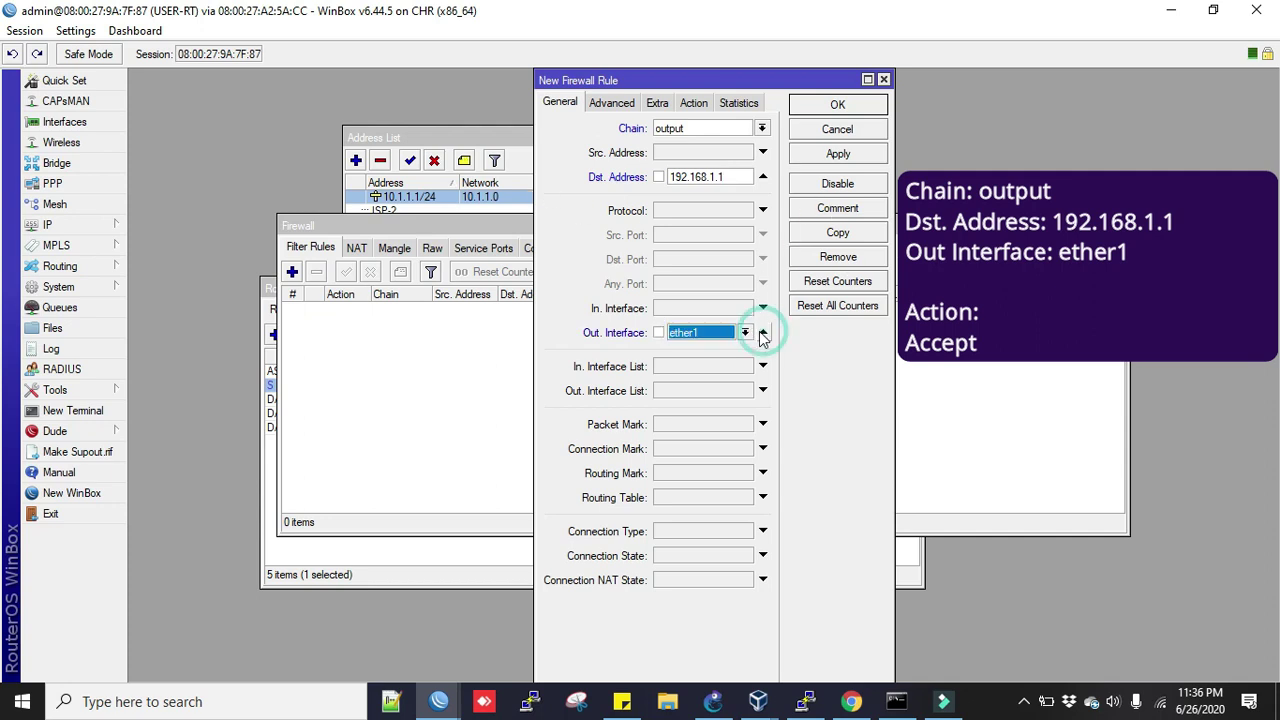
left_click(694, 103)
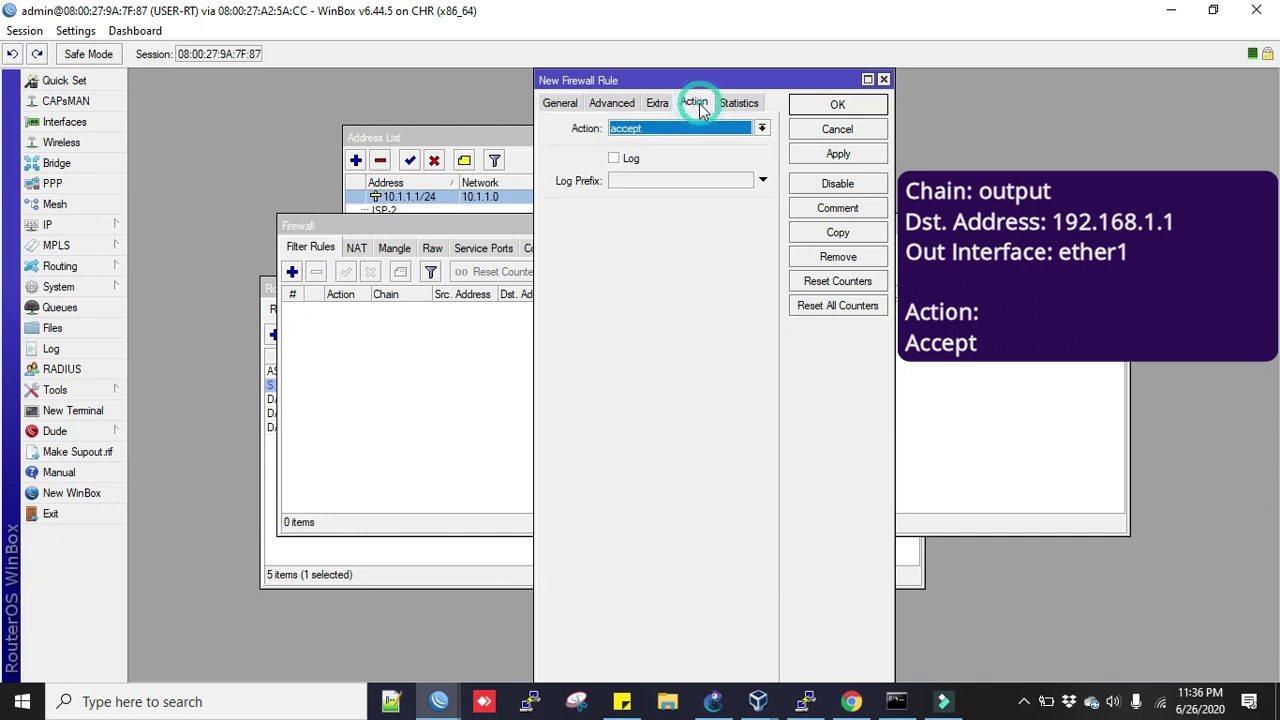
left_click(837, 104)
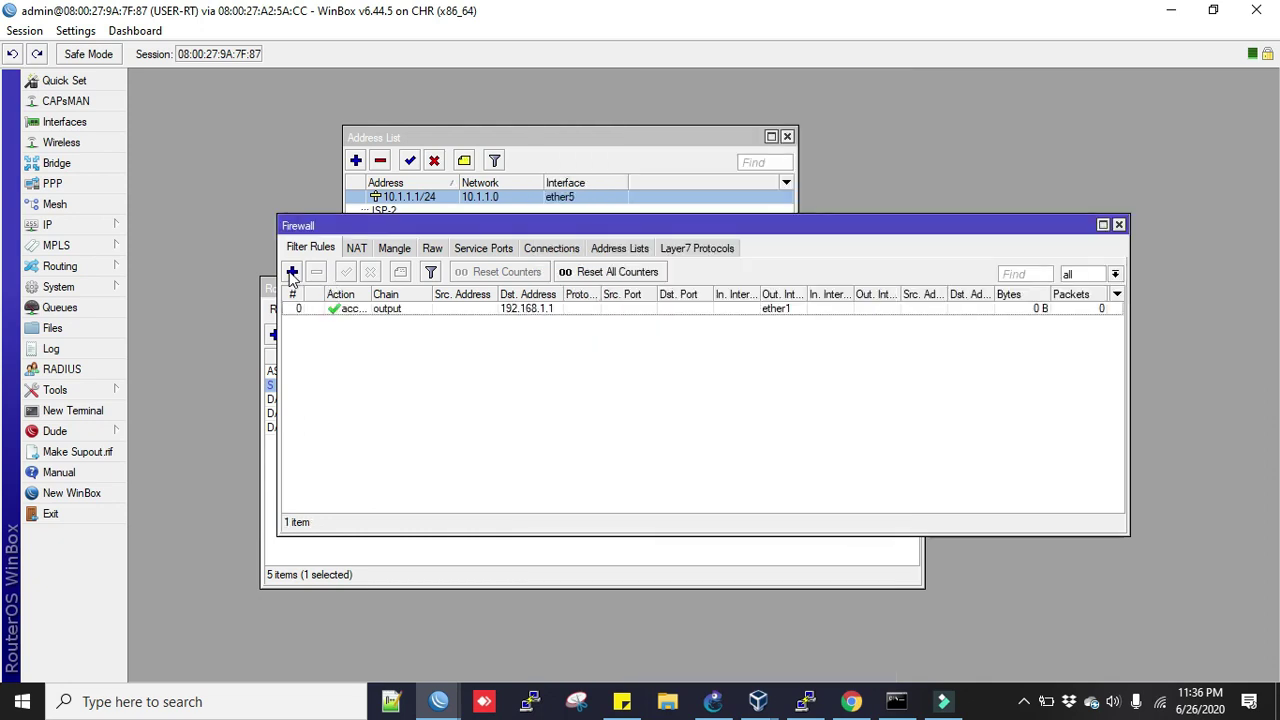
Add a filter rule in the output chain that drops traffic to destination 192.168.1.1
left_click(292, 272)
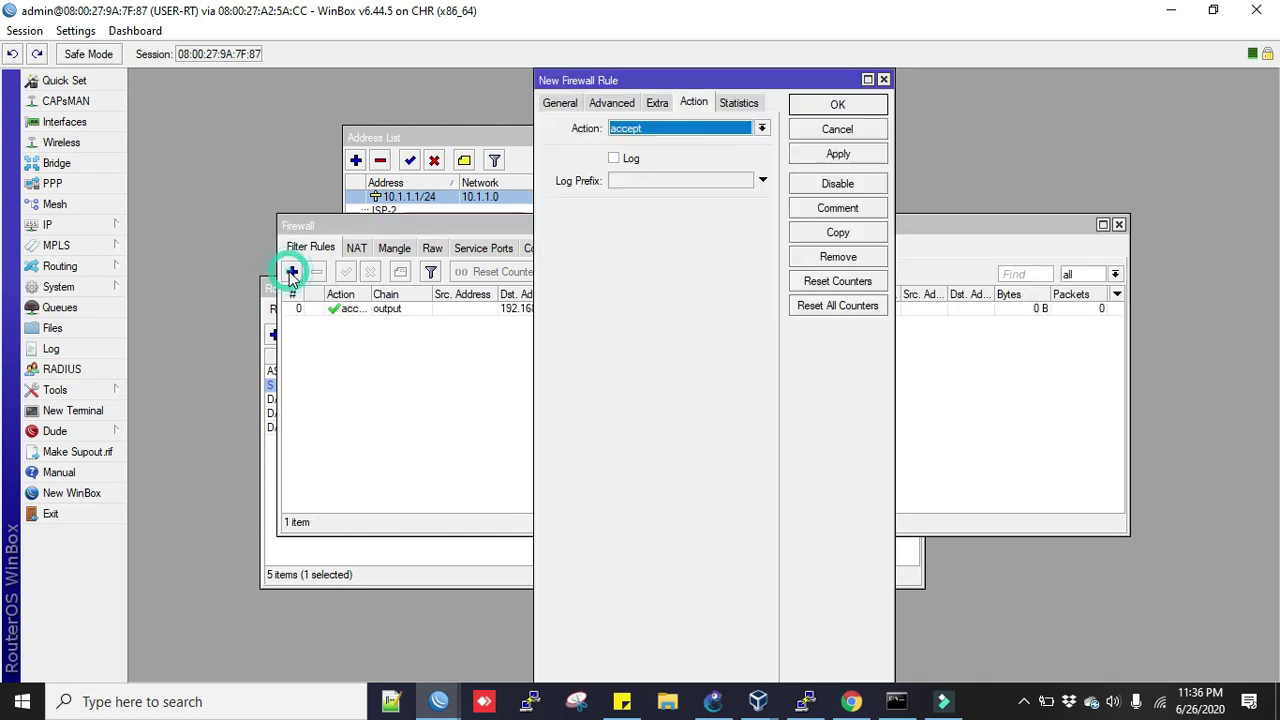
left_click(560, 104)
left_click(762, 128)
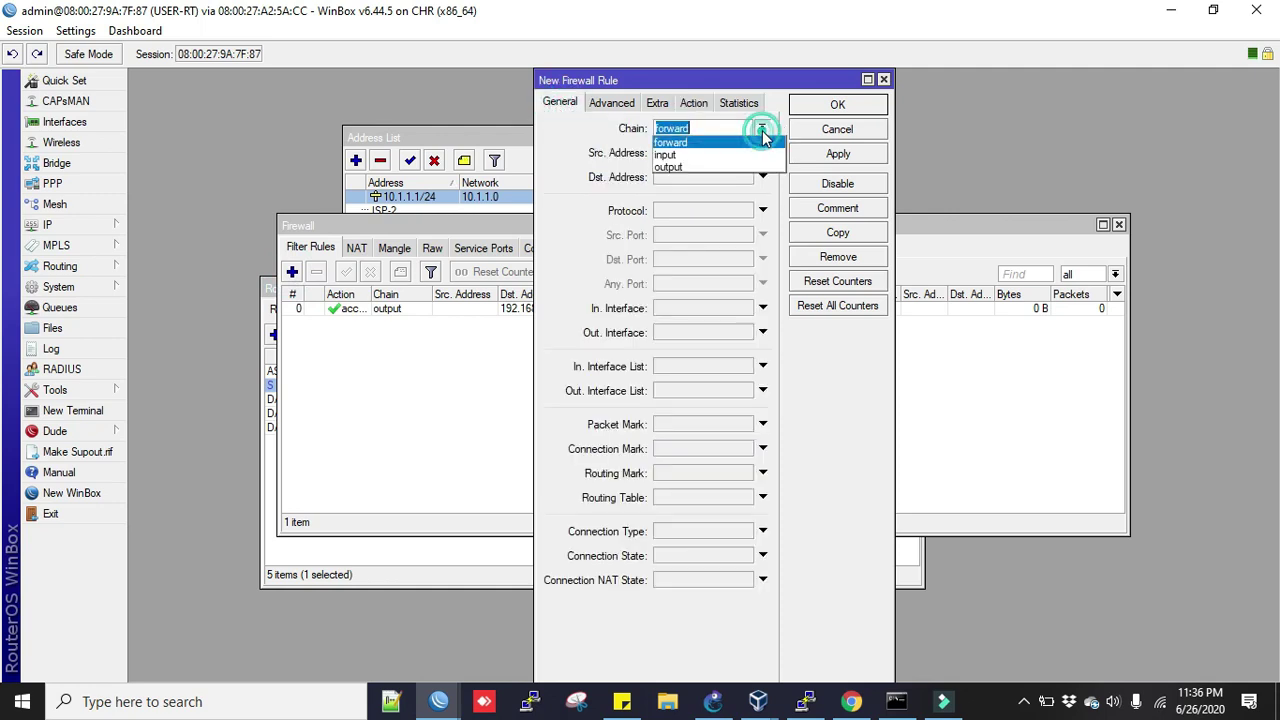
left_click(670, 166)
left_click(677, 178)
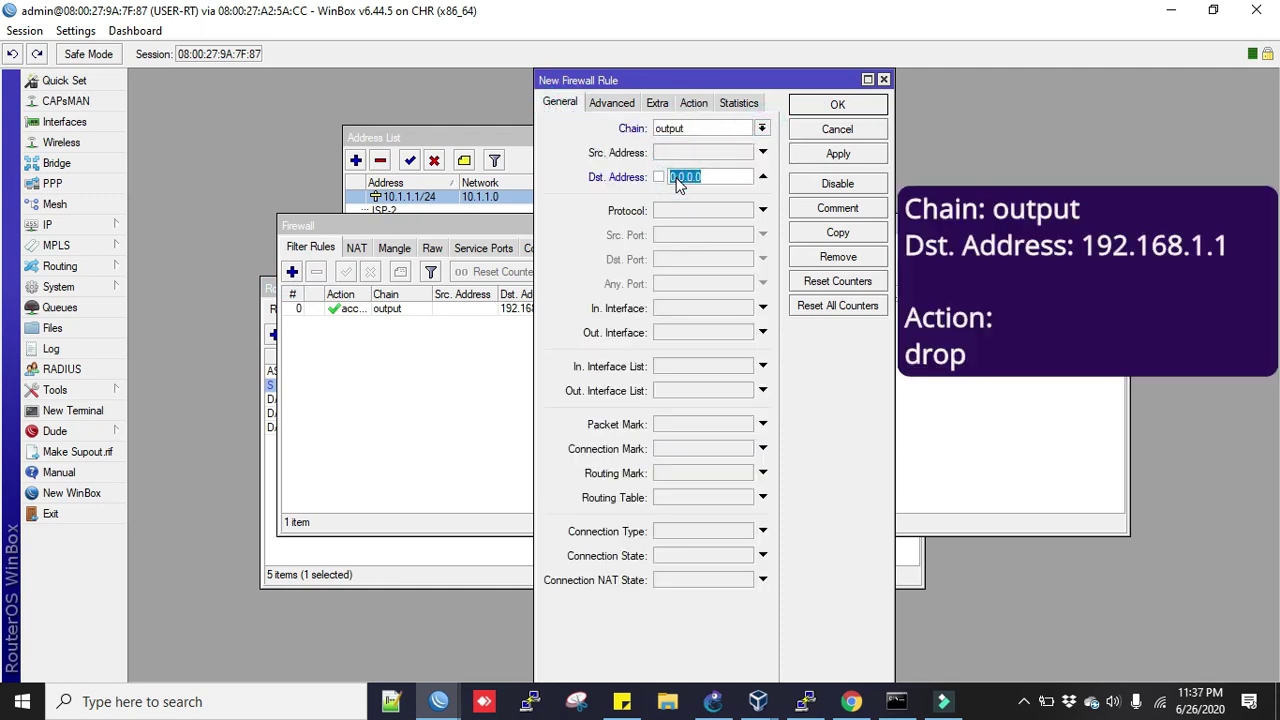
type("192.168.1.1")
left_click(693, 102)
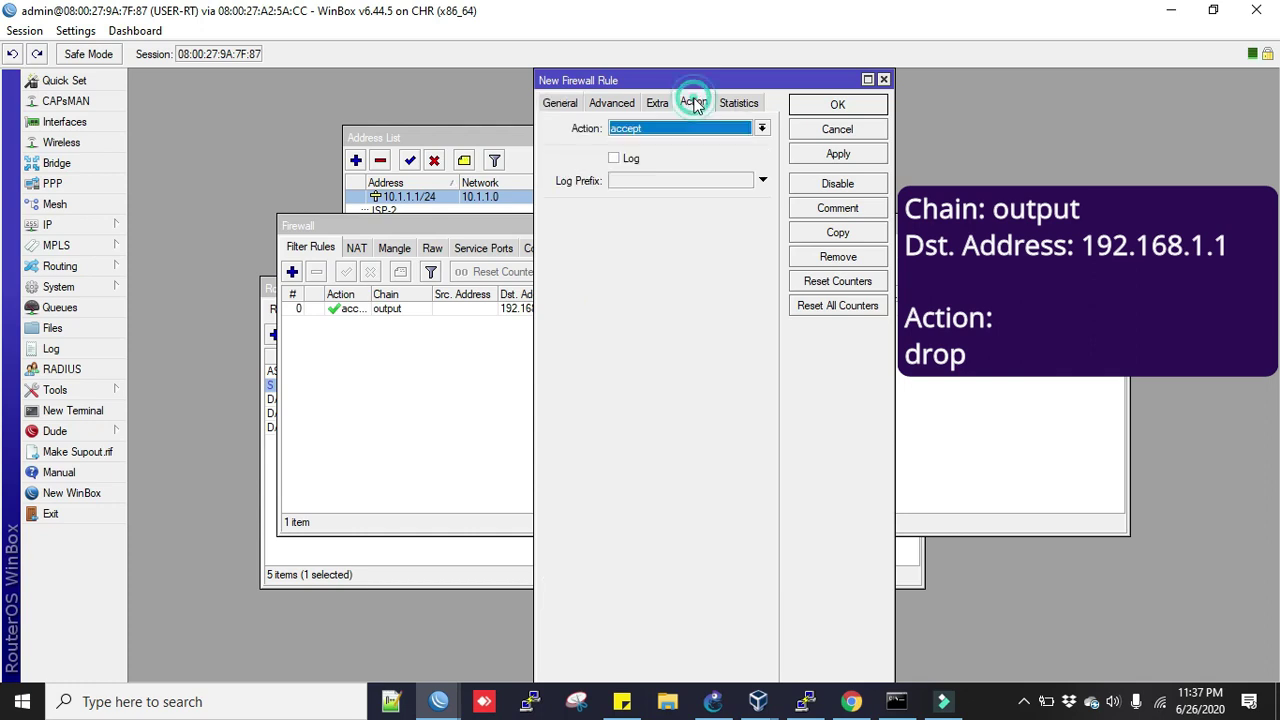
left_click(645, 133)
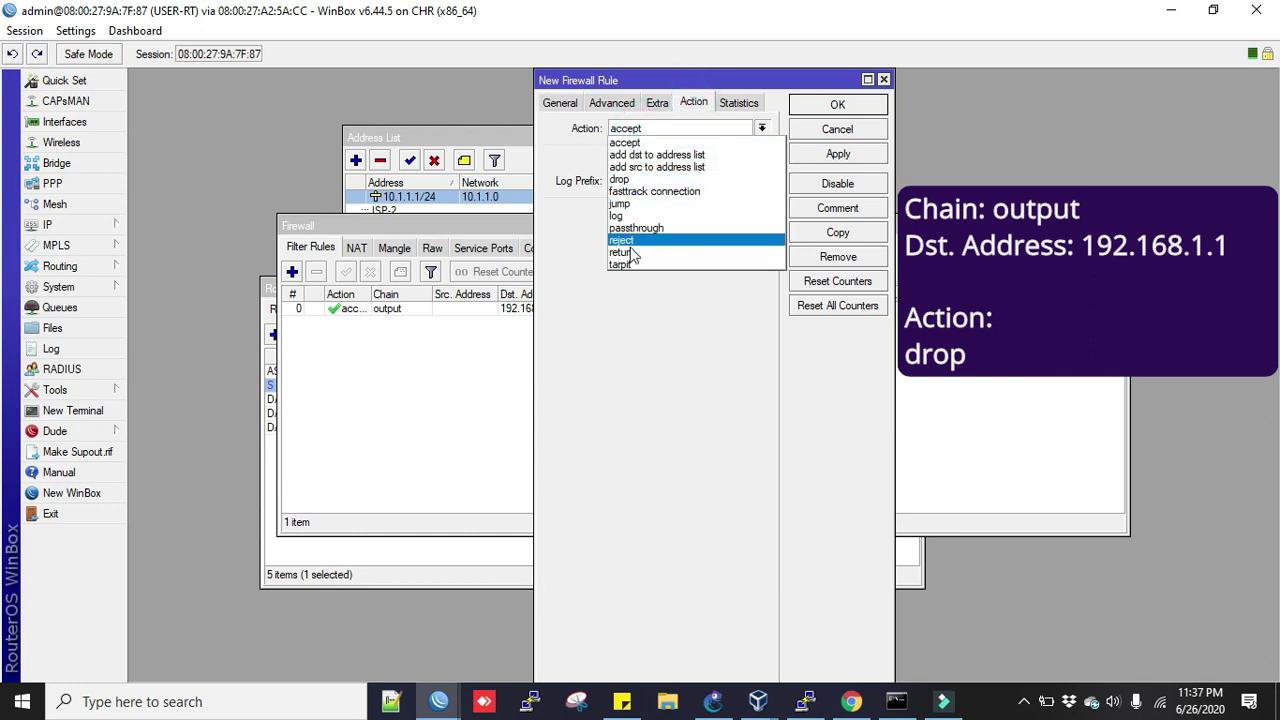
left_click(622, 179)
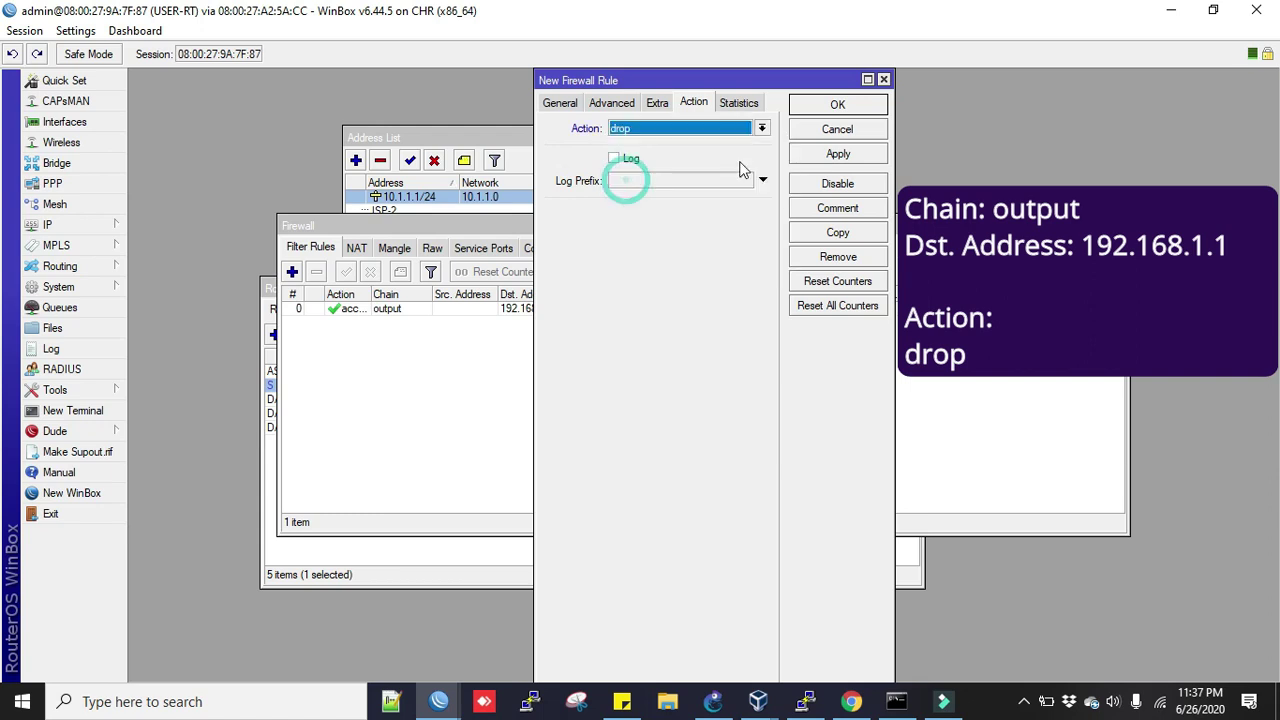
left_click(838, 154)
left_click(836, 110)
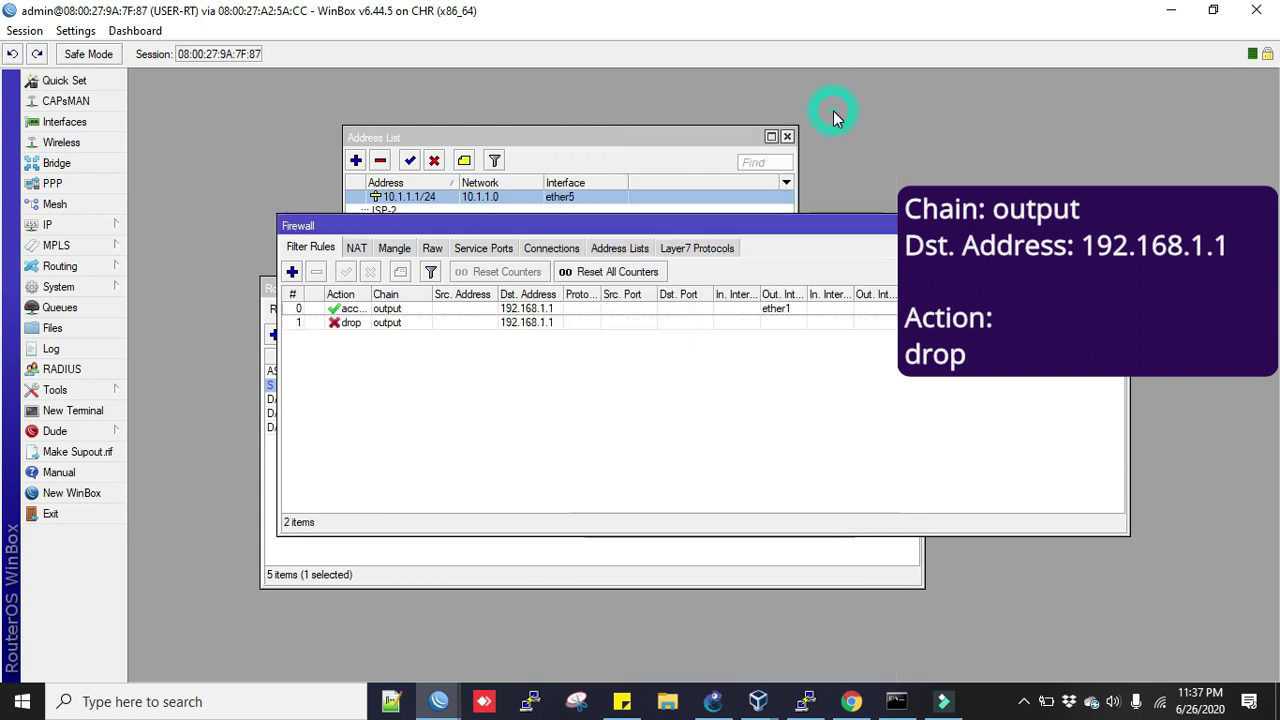
Add a filter rule in the output chain that accepts traffic to destination 172.16.1.1 through out interface ether2
left_click(292, 272)
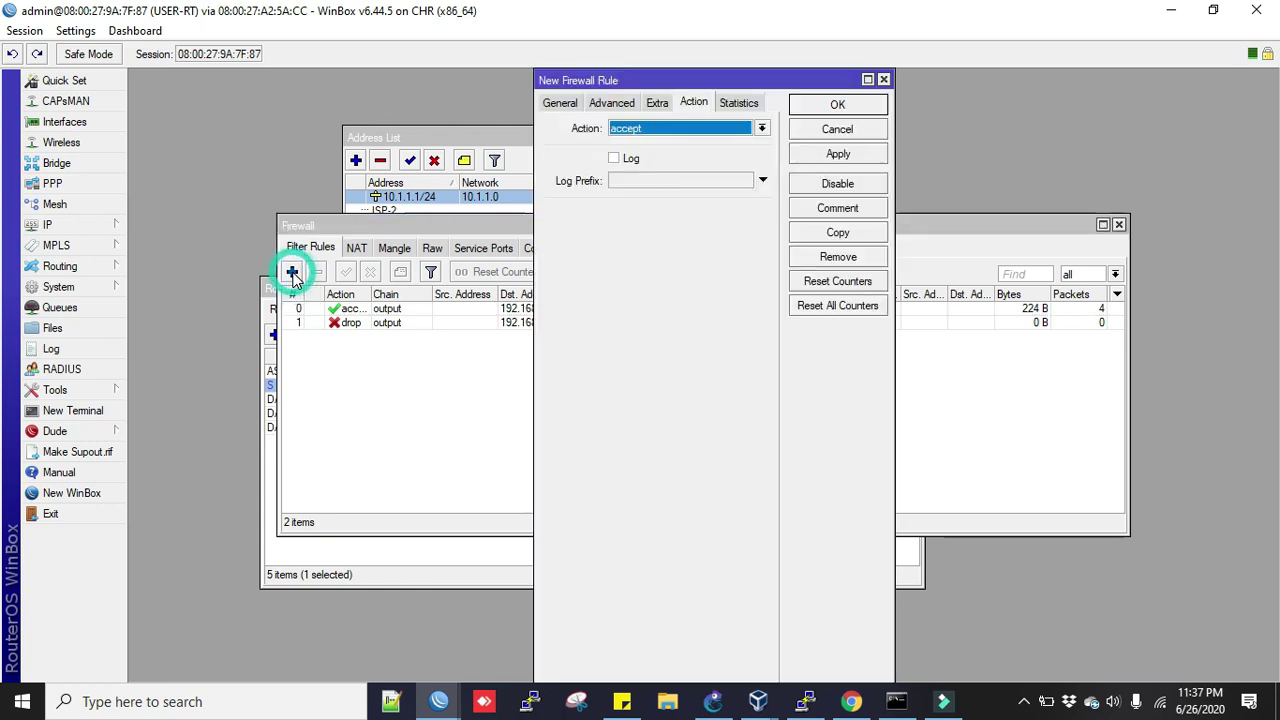
left_click(556, 106)
left_click(830, 130)
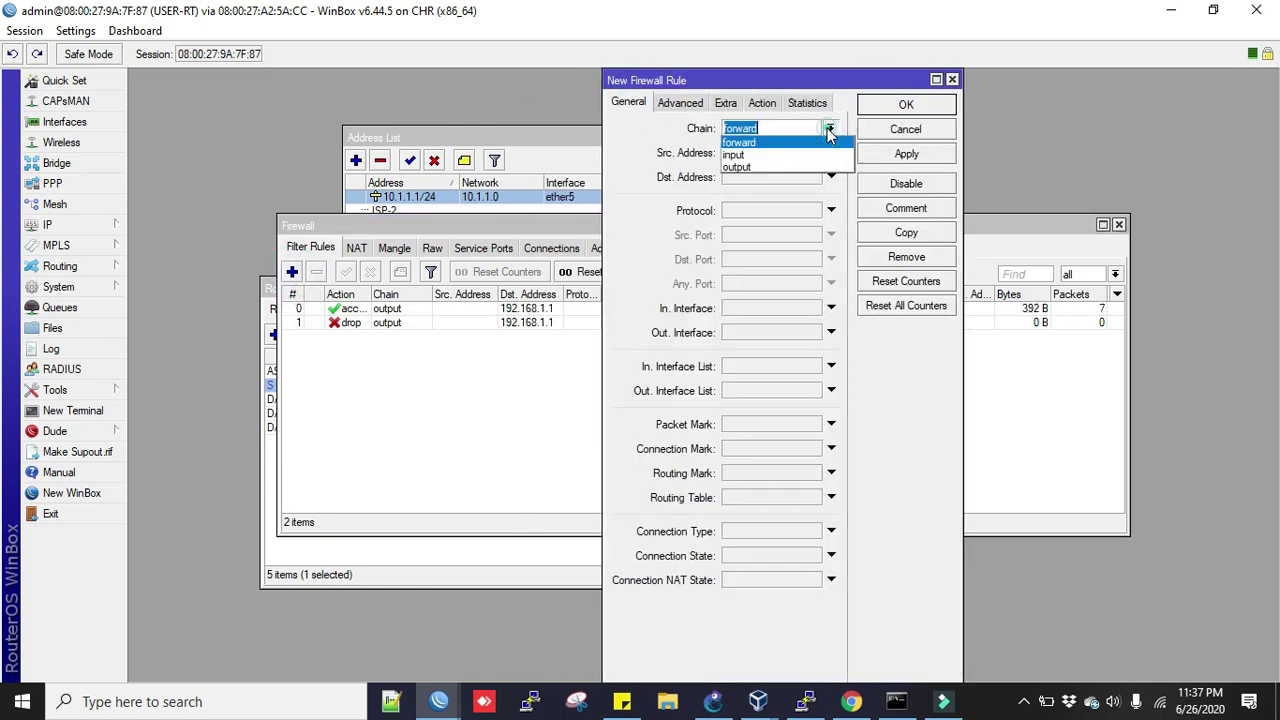
left_click(750, 165)
left_click(750, 177)
type("172.16.1.1")
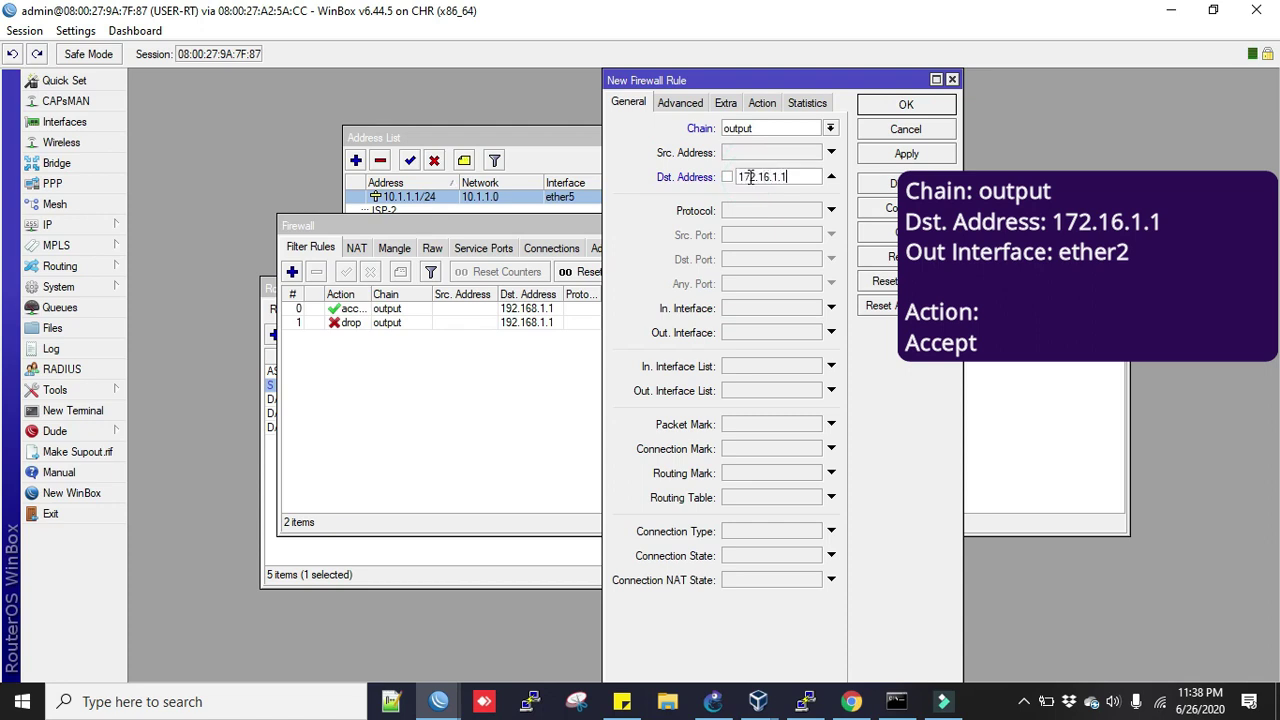
left_click(768, 332)
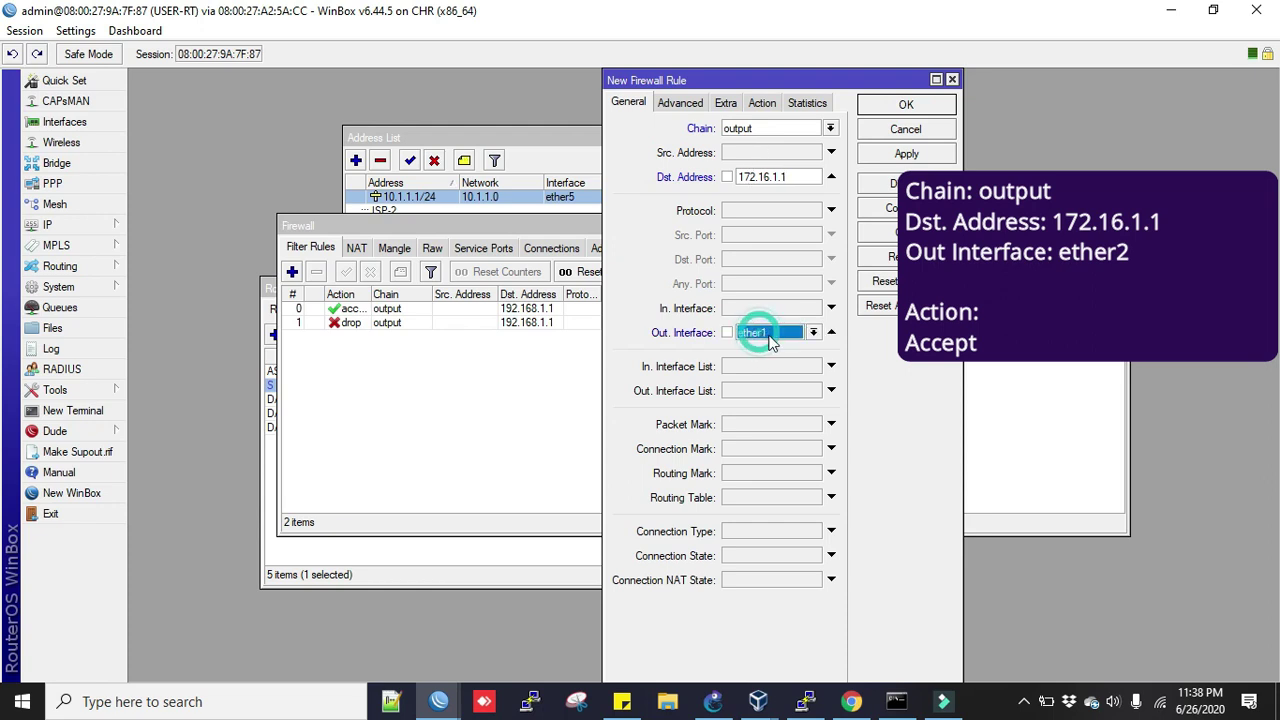
left_click(814, 332)
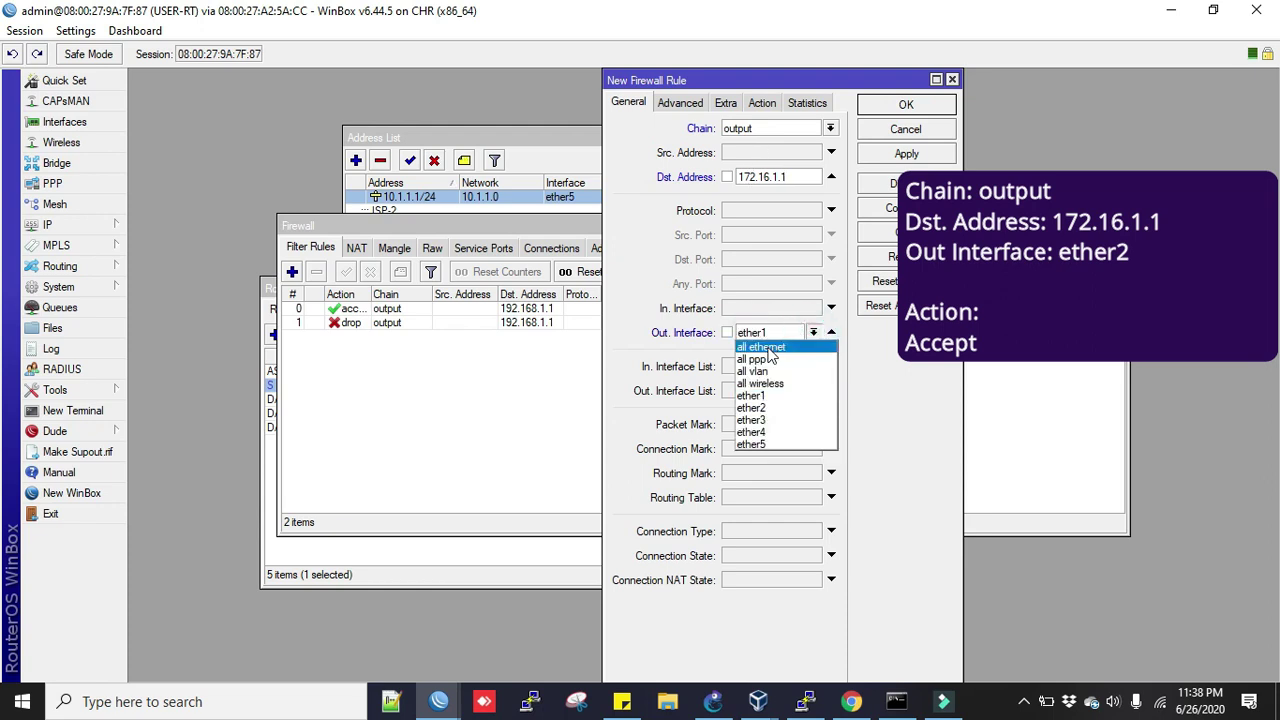
left_click(752, 408)
left_click(762, 103)
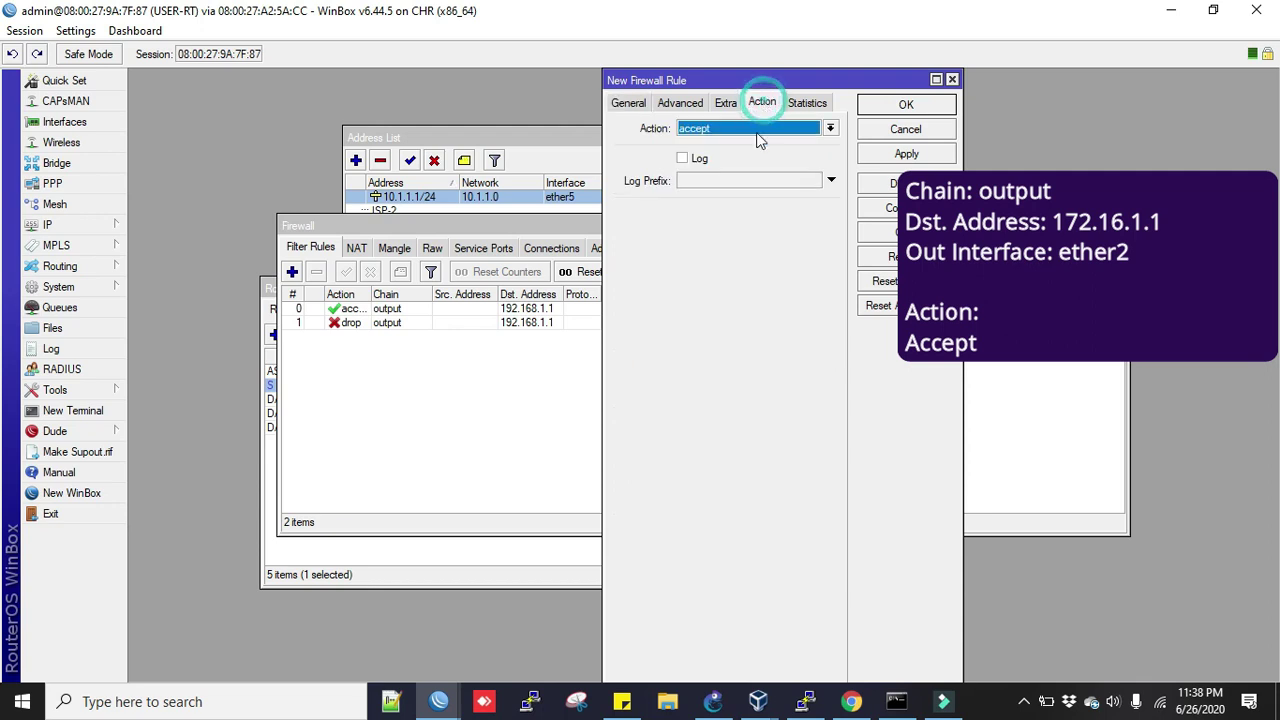
left_click(900, 155)
left_click(893, 108)
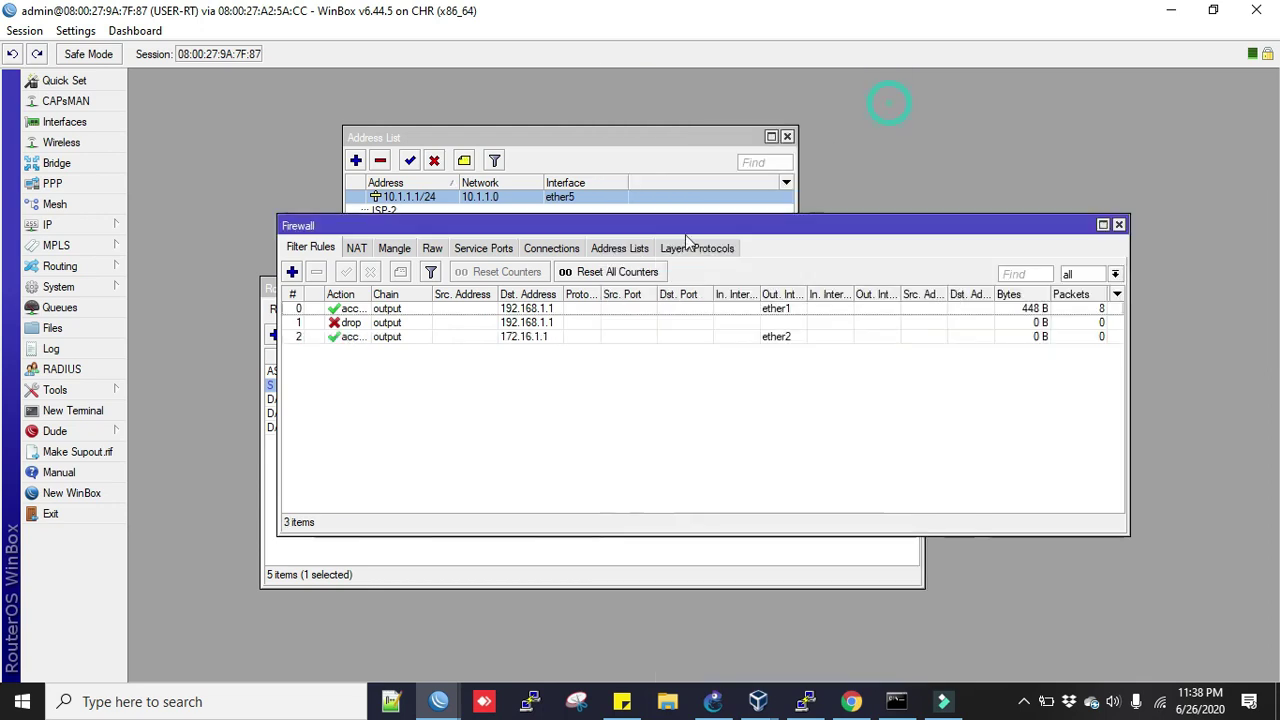
Add a filter rule in the output chain that drops traffic to destination 172.16.1.1
left_click(292, 272)
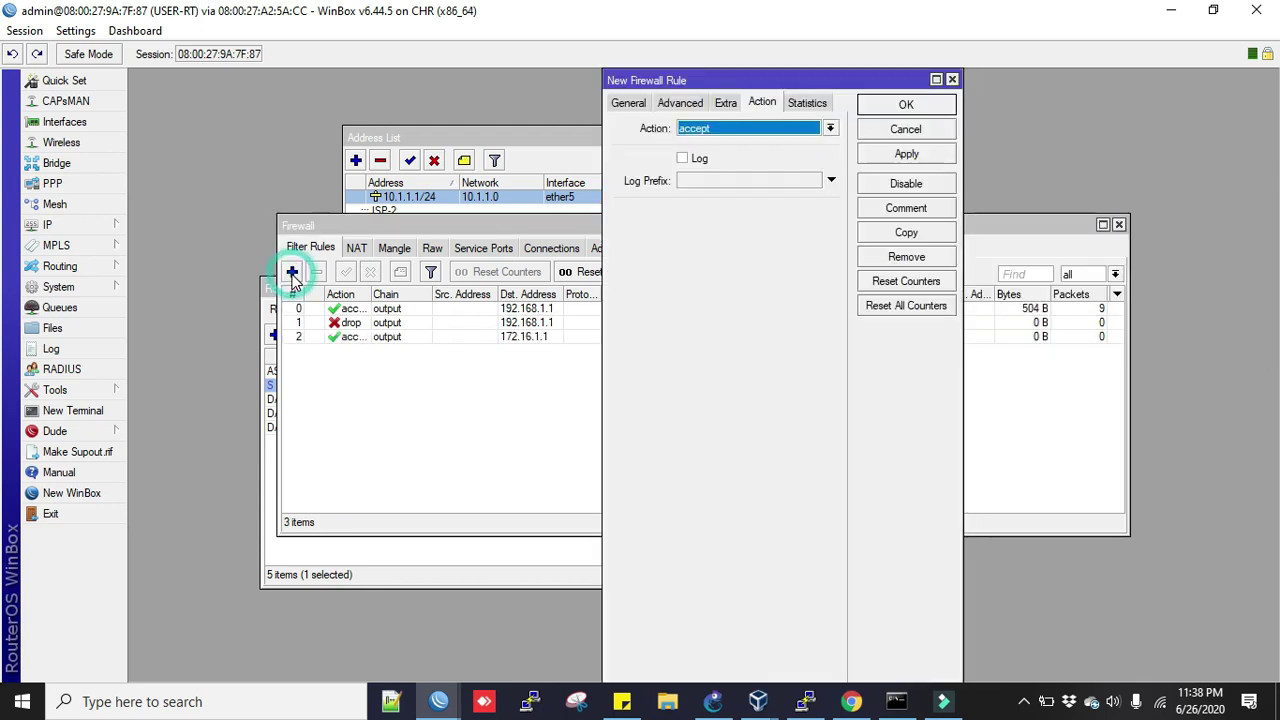
left_click(629, 103)
left_click(830, 128)
left_click(737, 167)
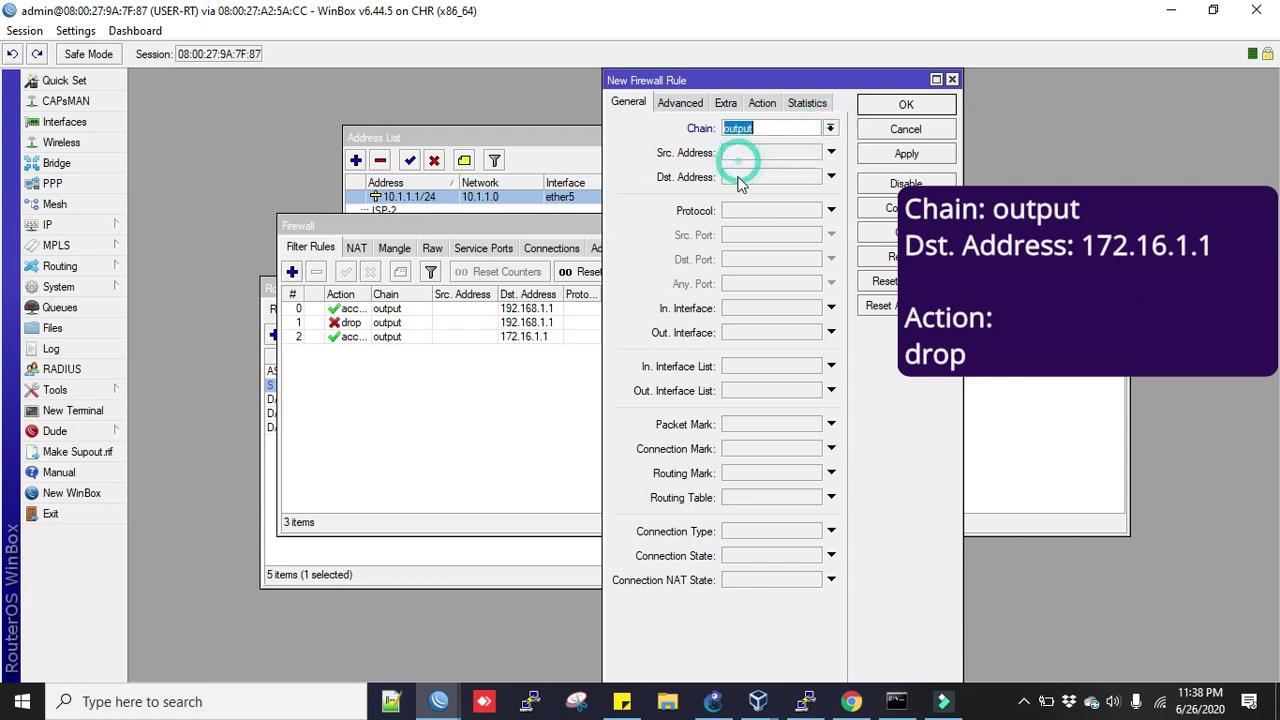
left_click(748, 177)
type("172.16.1.1")
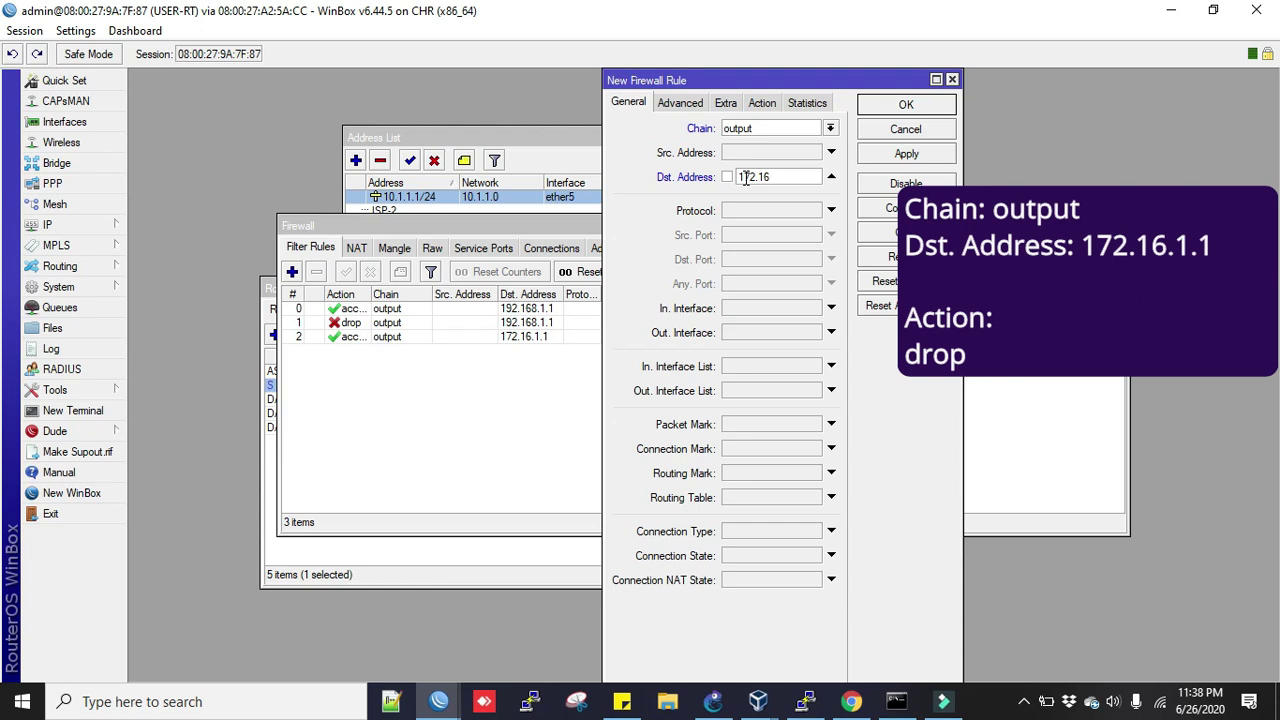
left_click(762, 103)
left_click(737, 134)
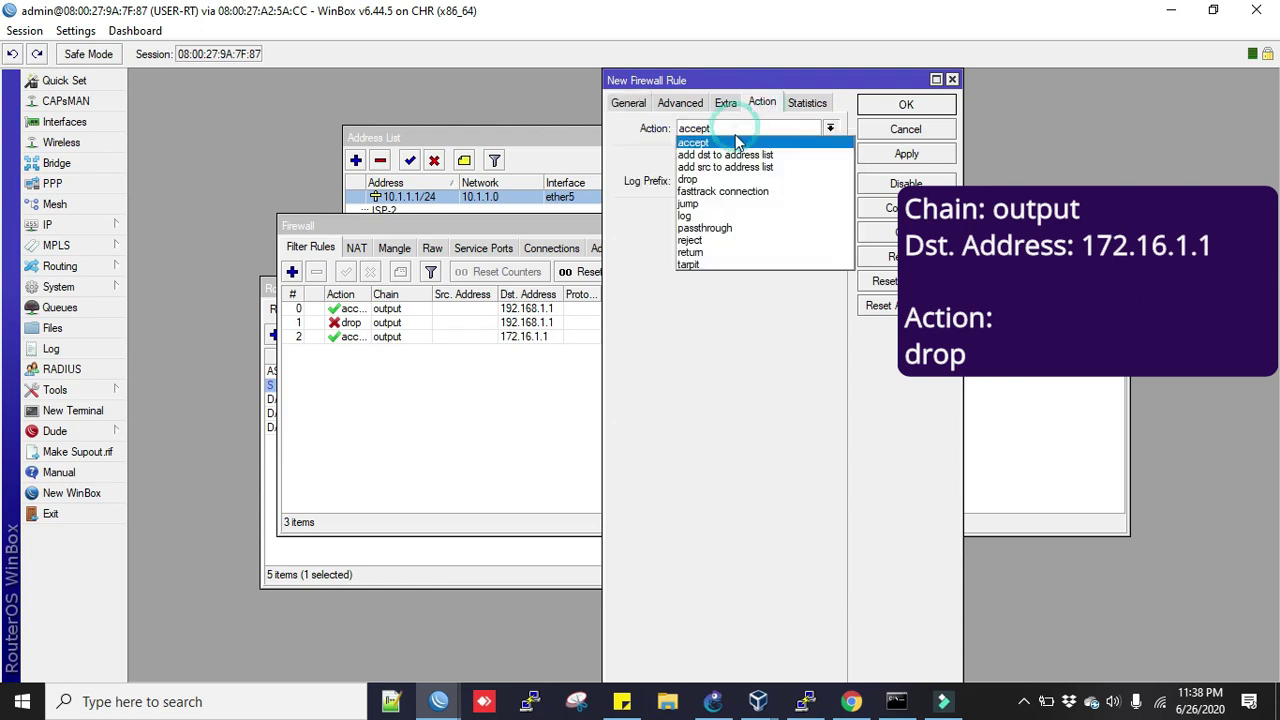
left_click(690, 185)
left_click(872, 156)
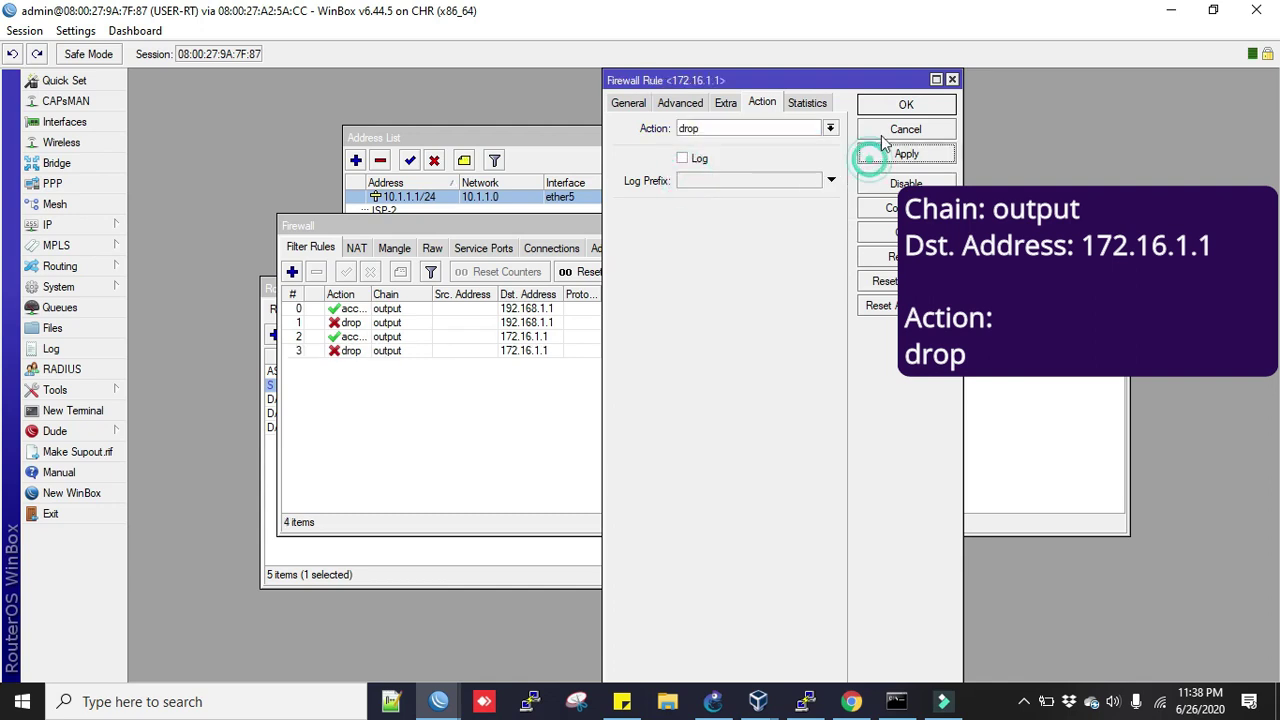
left_click(894, 106)
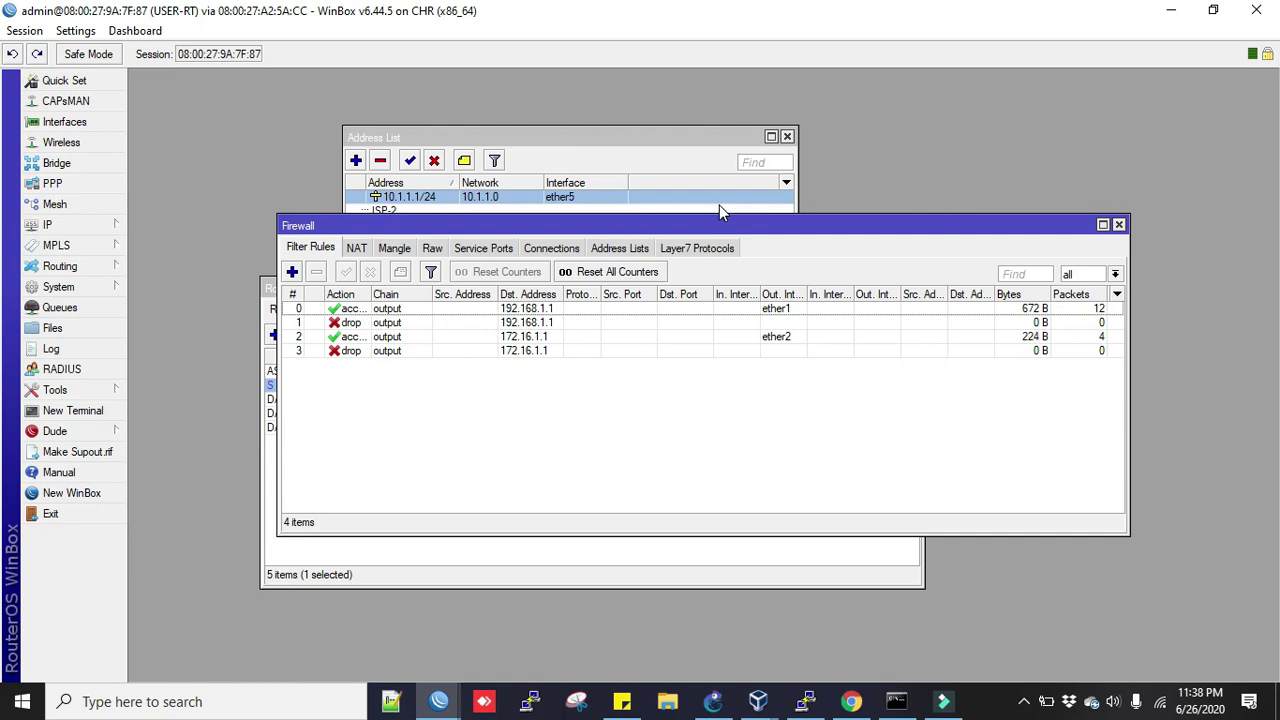
Create a new Netwatch entry for host 192.168.1.1 with the interval set to 5
left_click(70, 392)
left_click(160, 446)
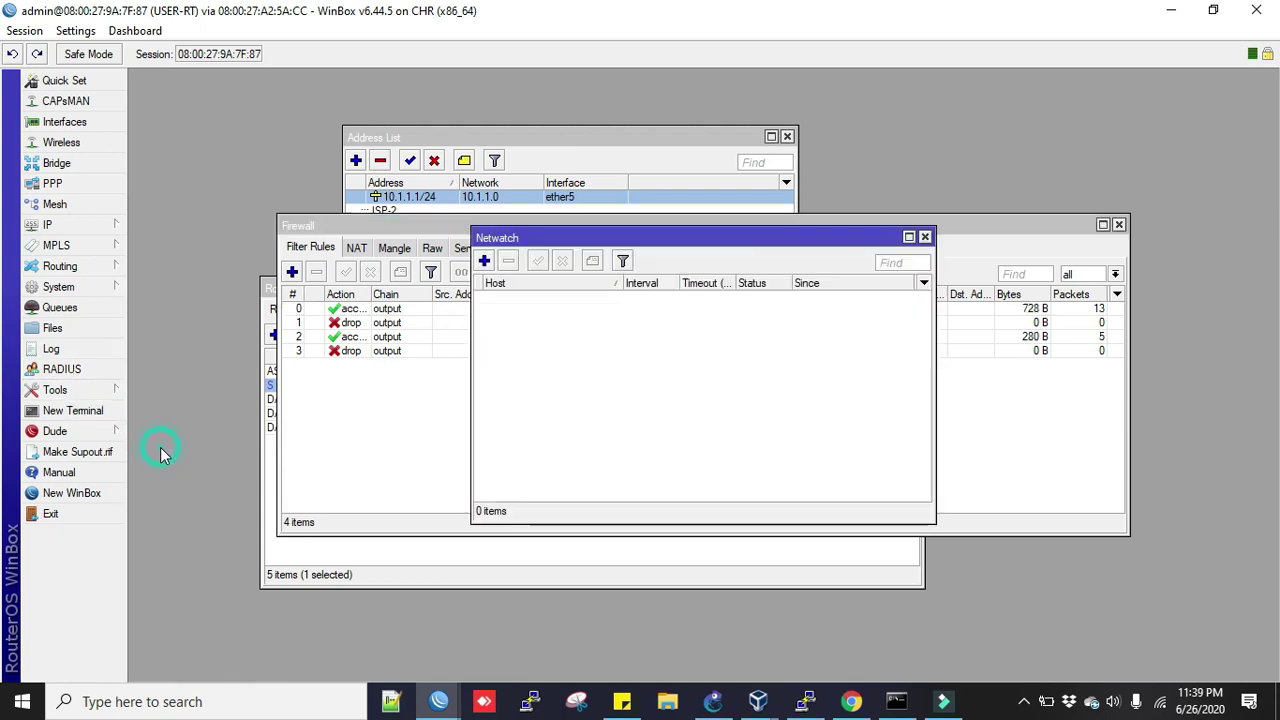
left_click(484, 261)
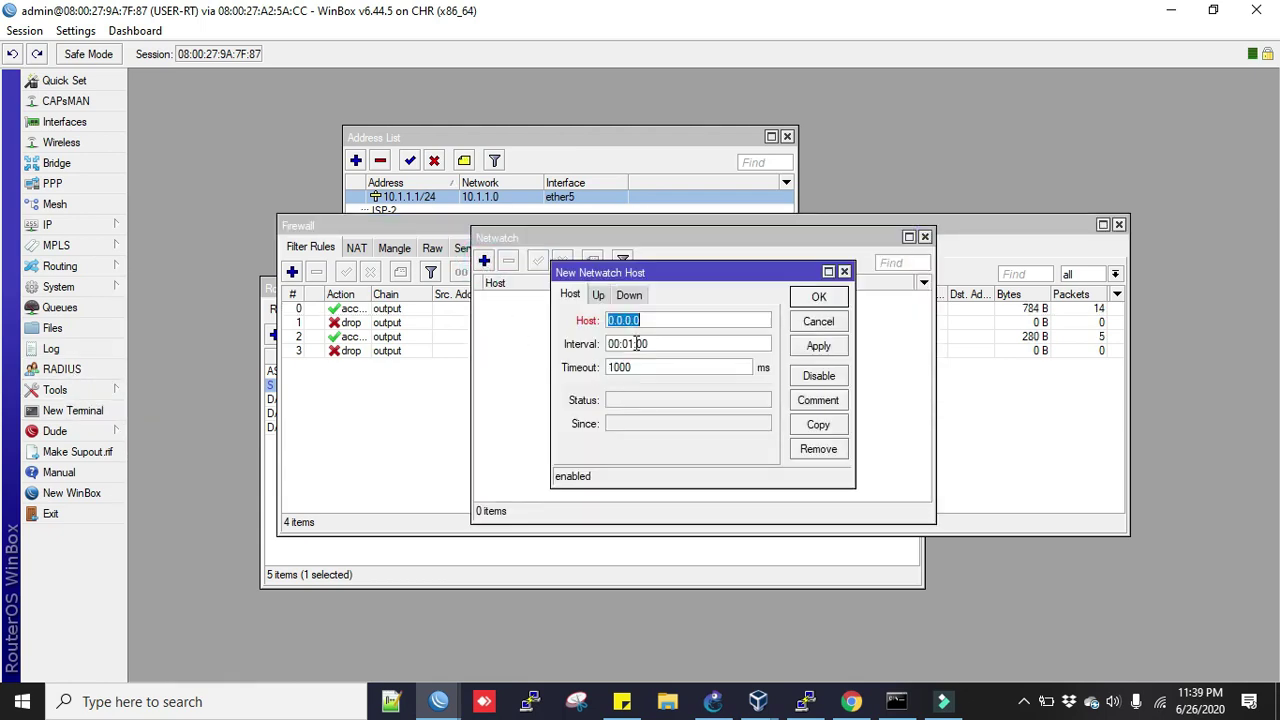
type("192.168.")
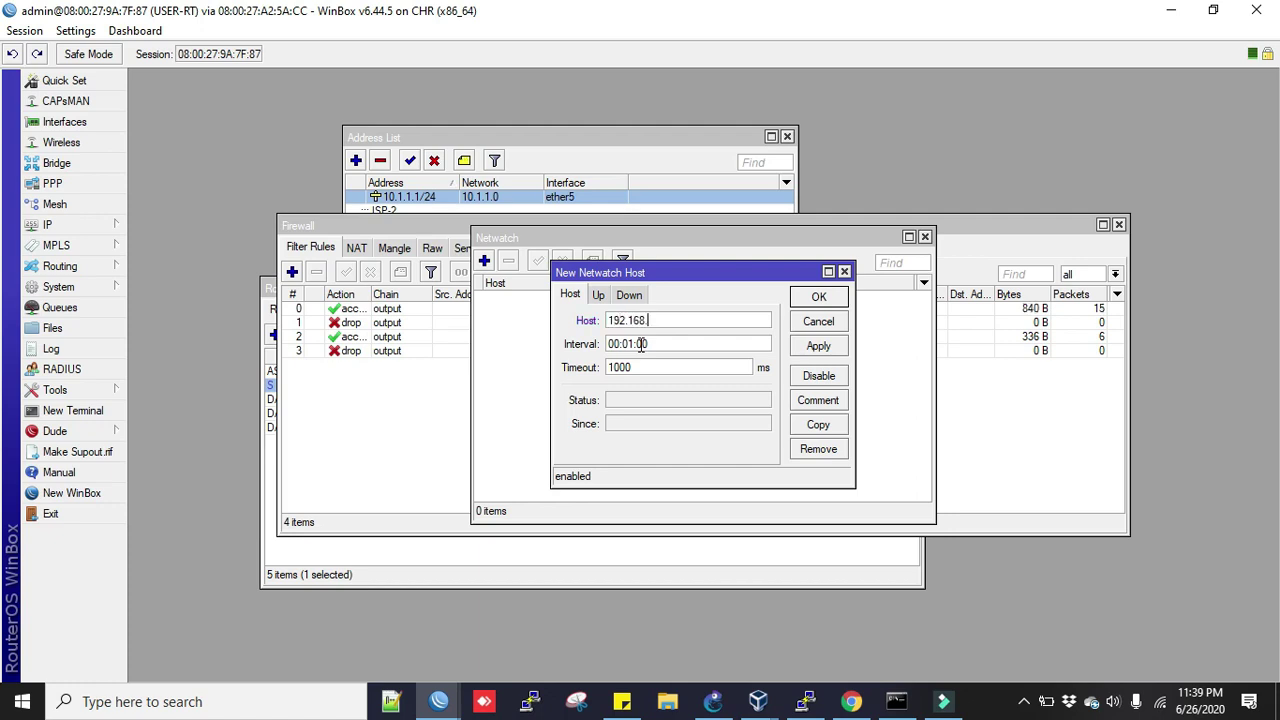
type("1.1")
type("5")
Set the Netwatch host's On Up script to "/ip route enable 0" and its On Down script to "/ip route disable 0"
left_click(599, 296)
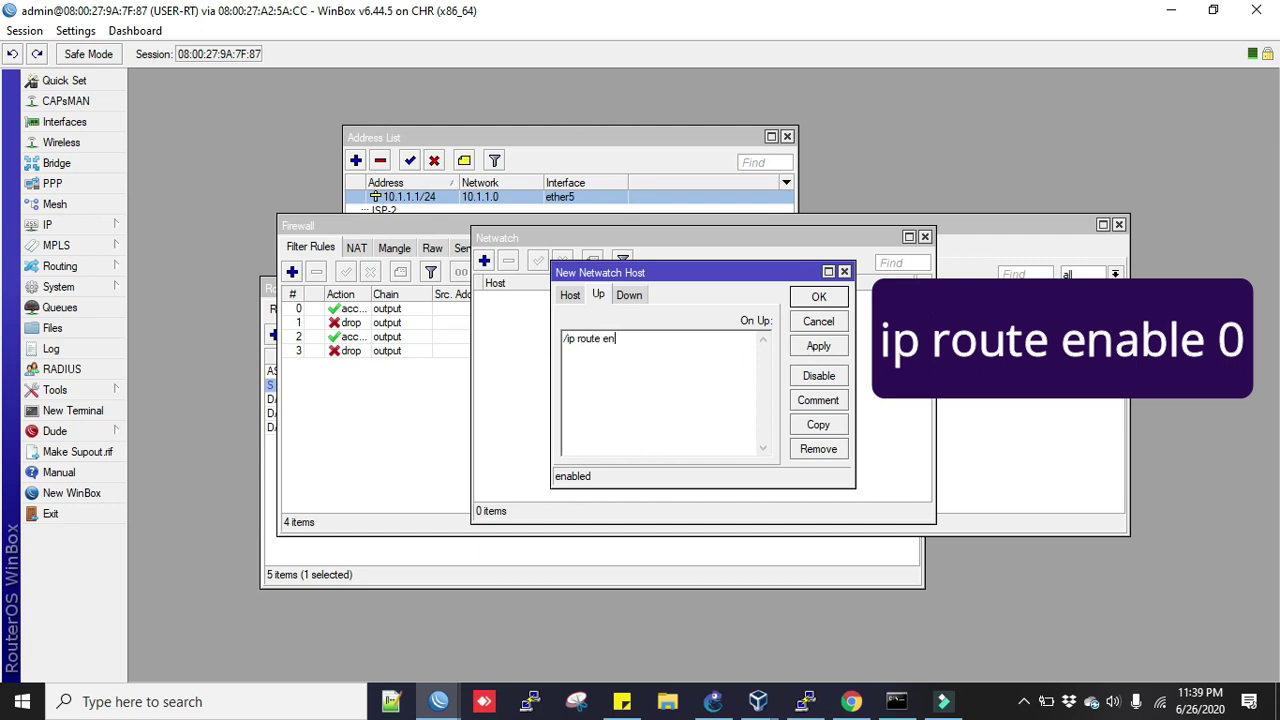
left_click(629, 294)
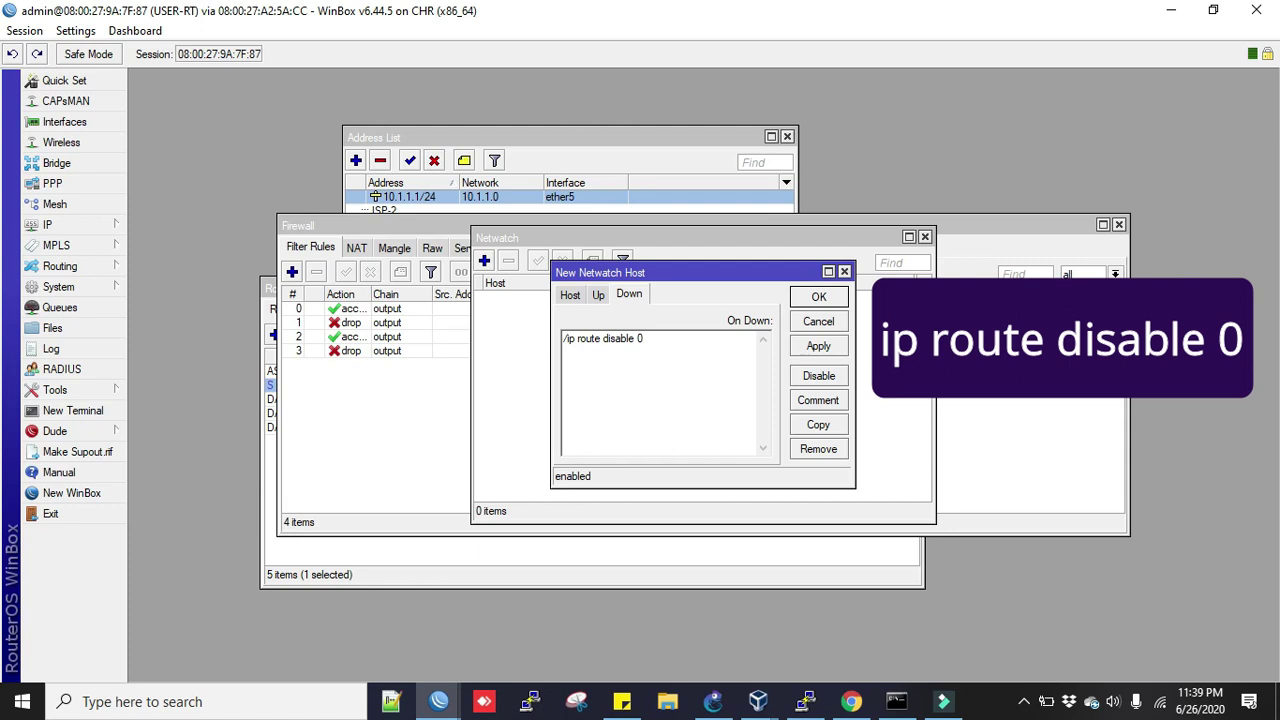
Save the Netwatch entry for 192.168.1.1 and start another one for host 172.16.1.1 with the interval set to 00:00:05
left_click(819, 346)
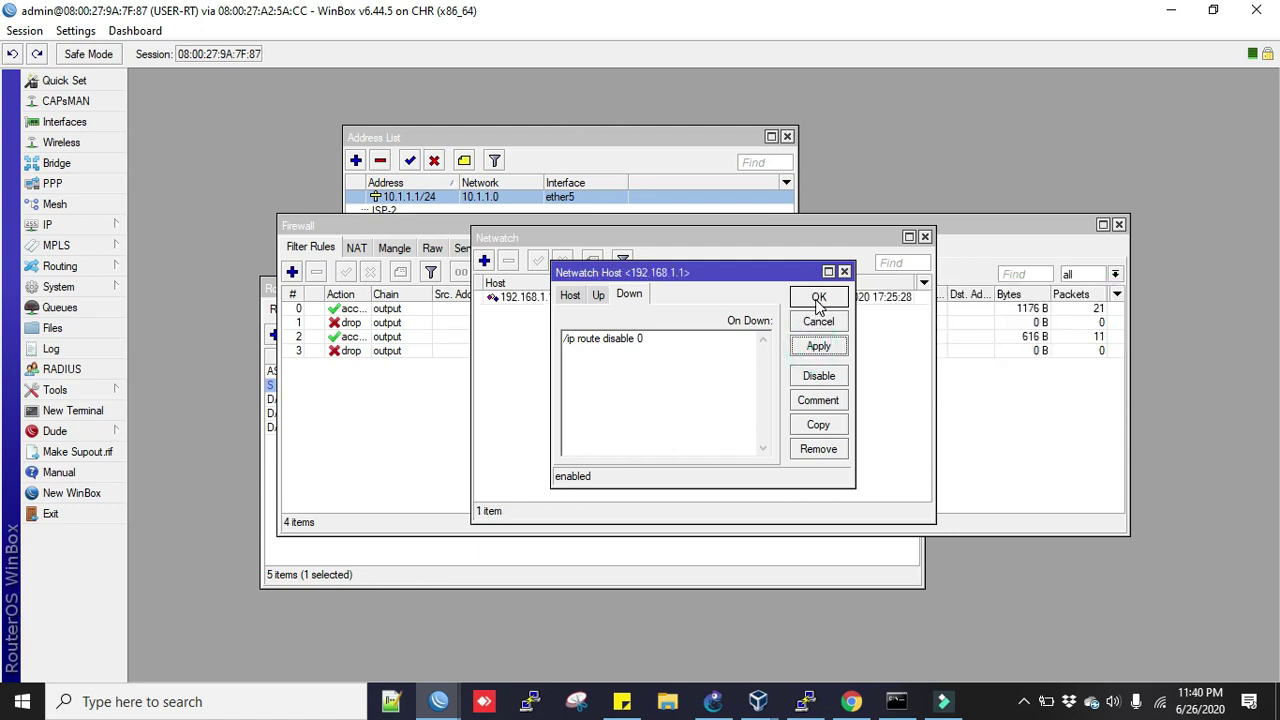
left_click(818, 298)
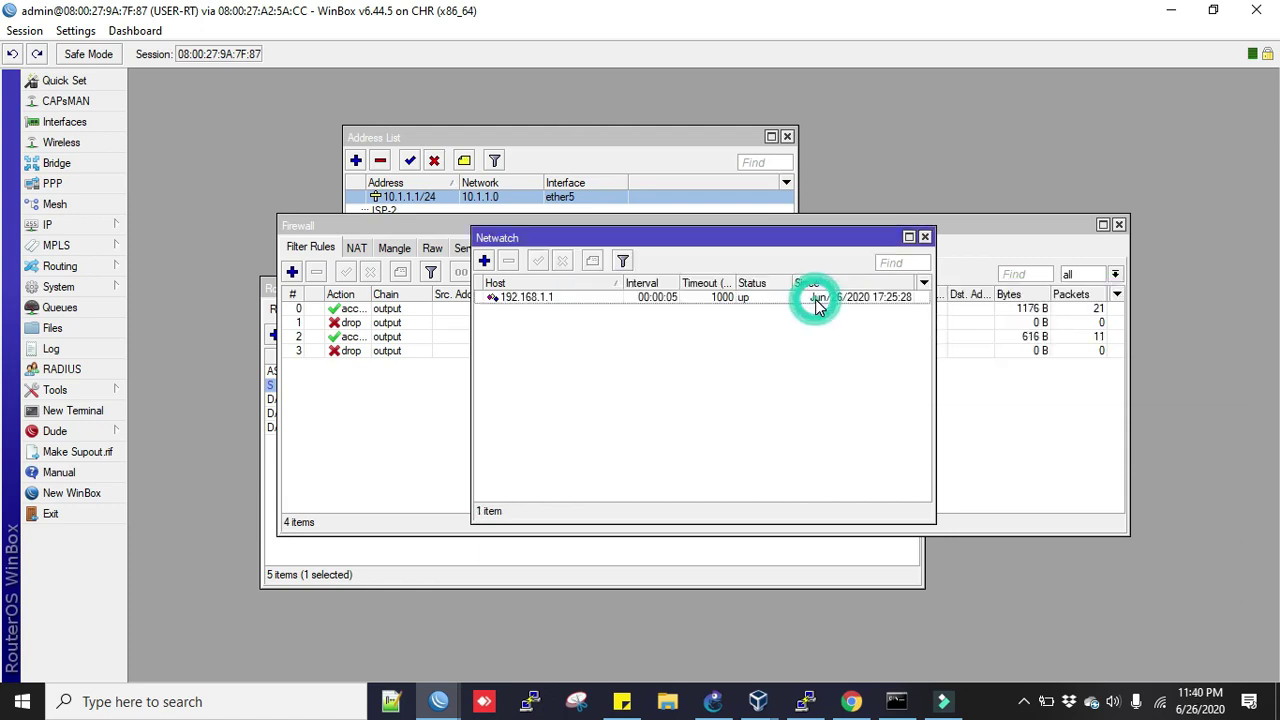
left_click(484, 261)
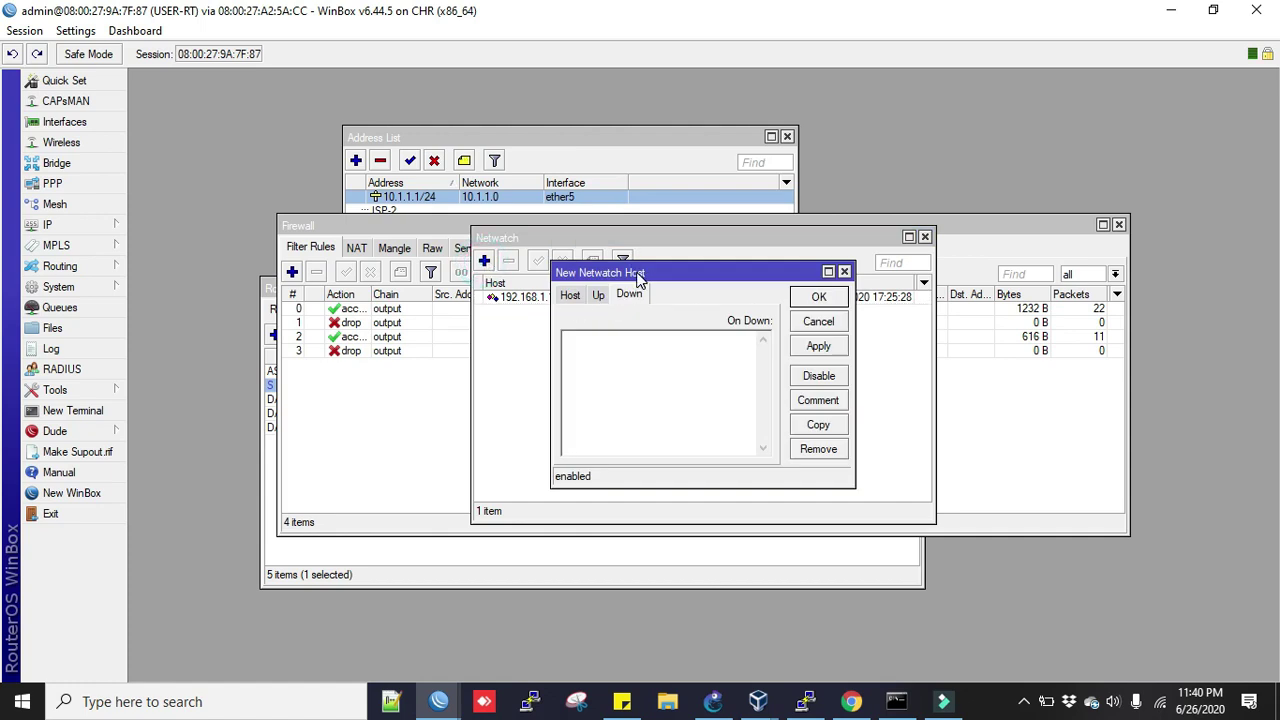
left_click_drag(638, 278, 660, 326)
left_click(592, 342)
type("1")
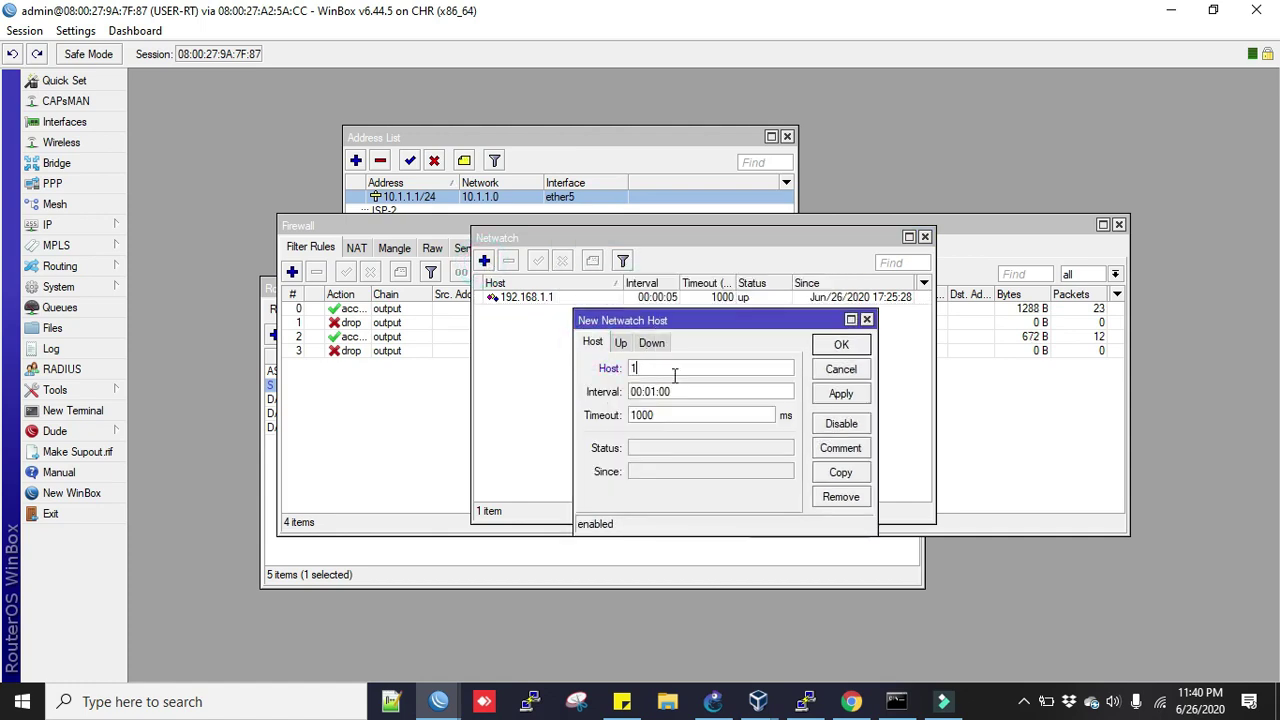
type("72.16.1.1")
left_click(682, 392)
key("BackSpace")
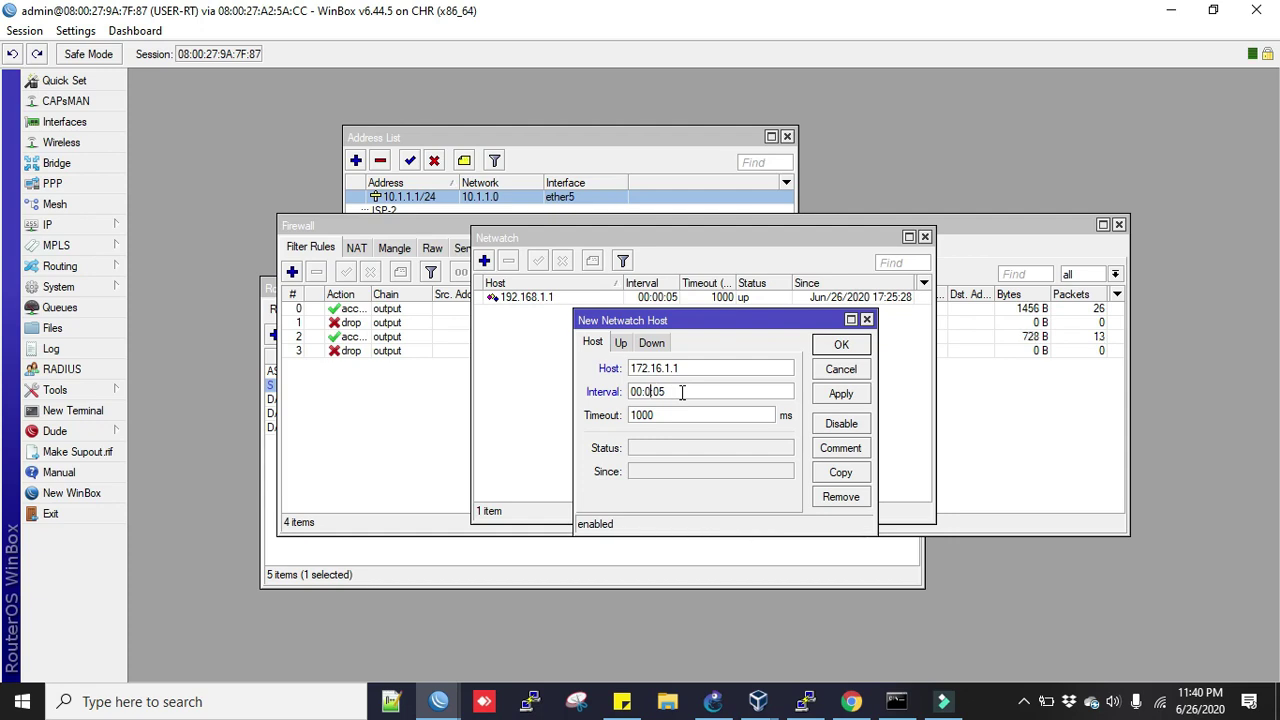
Set the On Up script of the 172.16.1.1 Netwatch host to "/ip route enable 1"
left_click(620, 342)
left_click(657, 405)
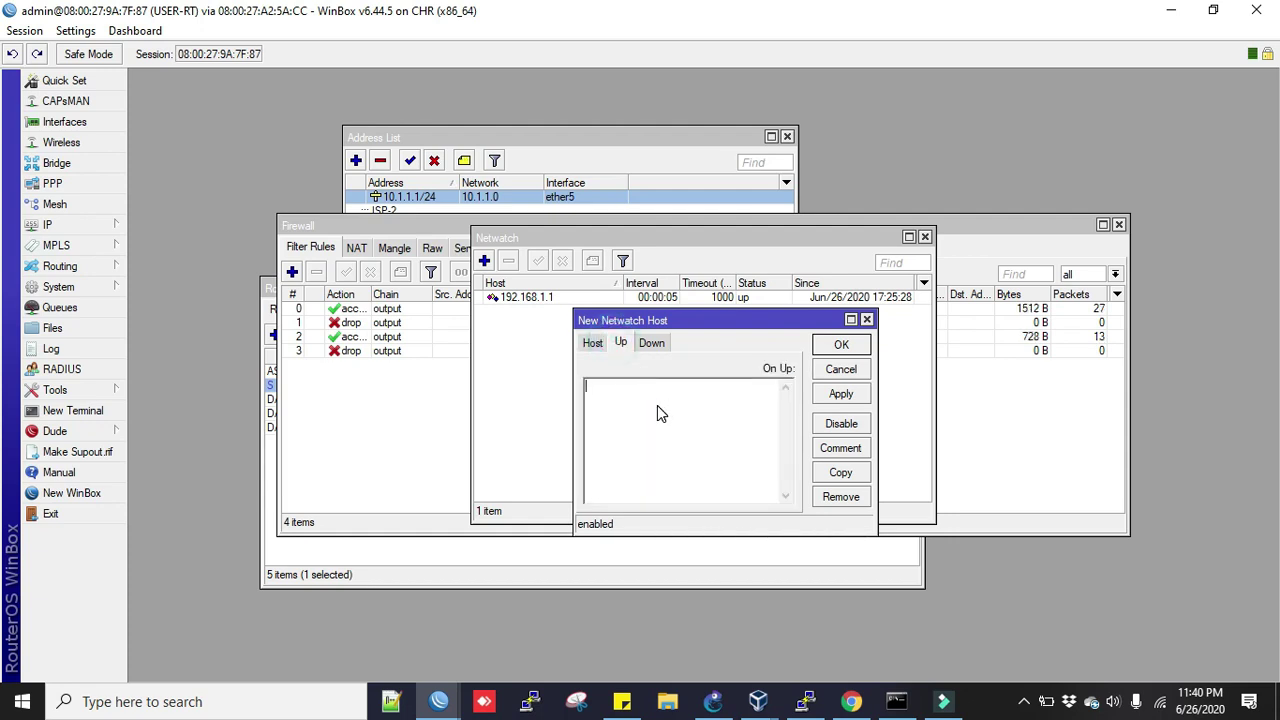
type("/ip ro")
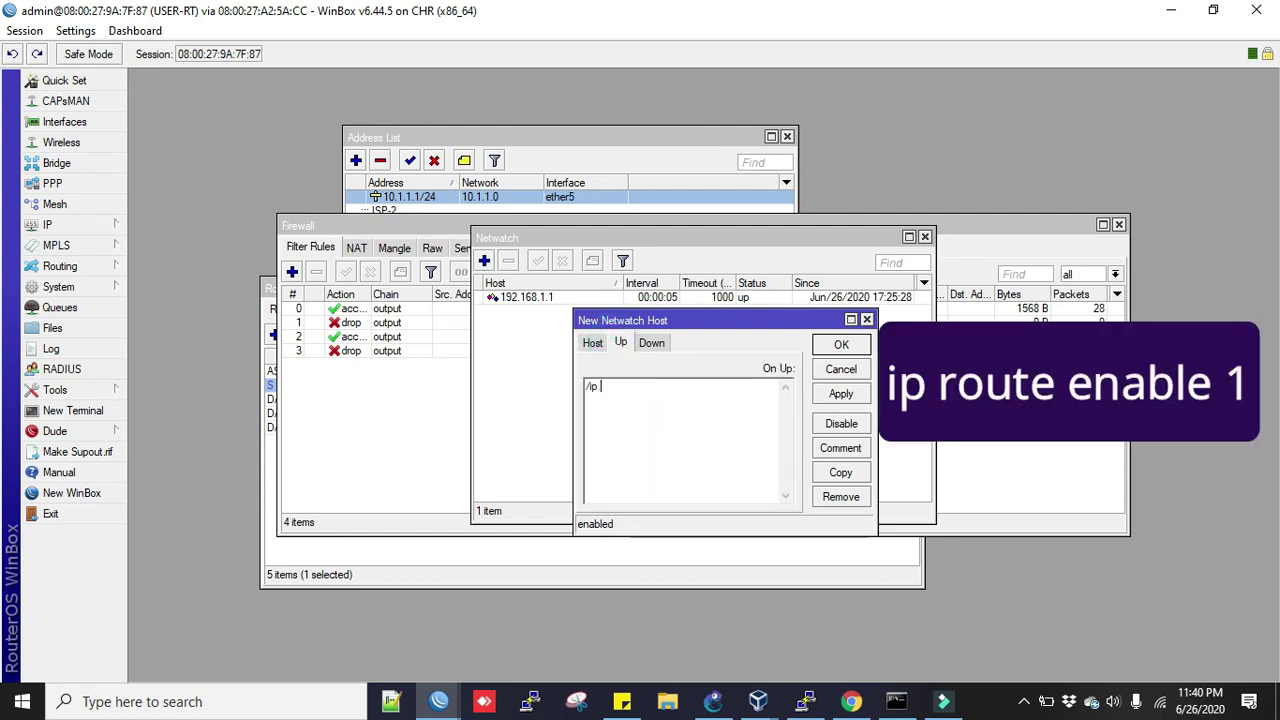
type("ute enable 1")
Reuse the On Up command as the On Down script, changed to "/ip route disable 1", and save the 172.16.1.1 Netwatch host
left_click_drag(666, 386, 584, 388)
right_click(611, 390)
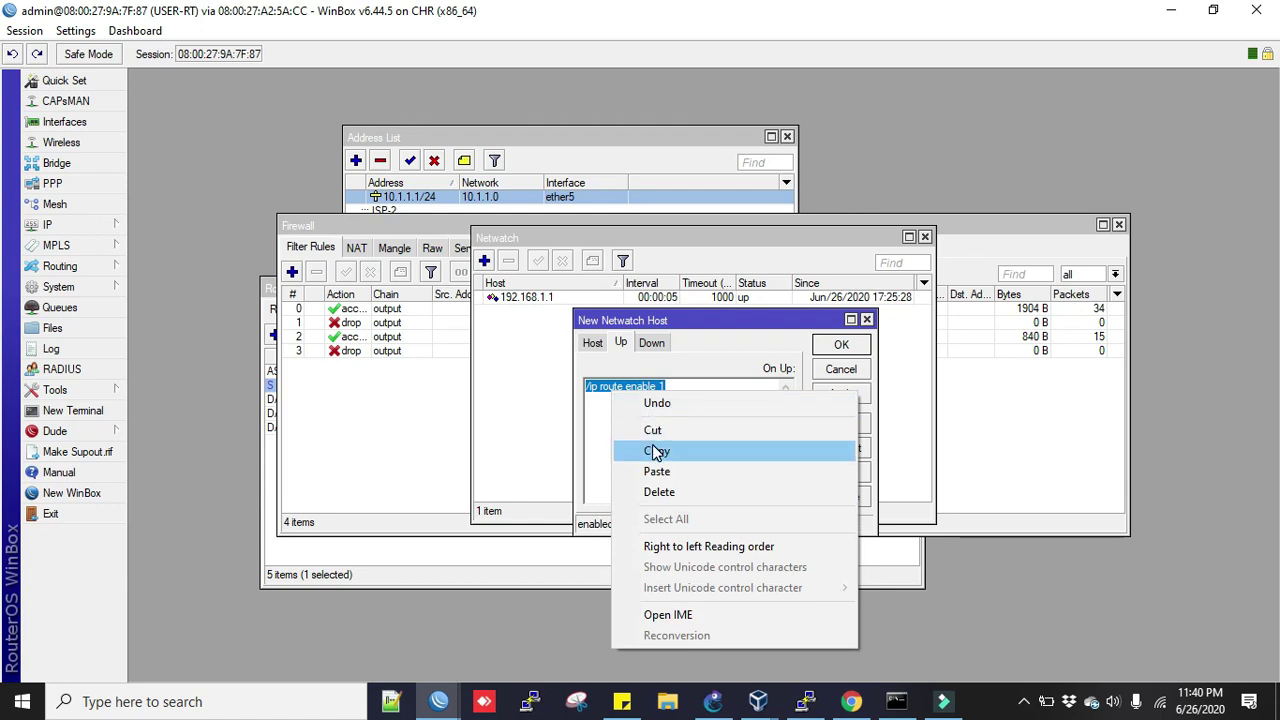
left_click(657, 451)
left_click(651, 342)
right_click(650, 405)
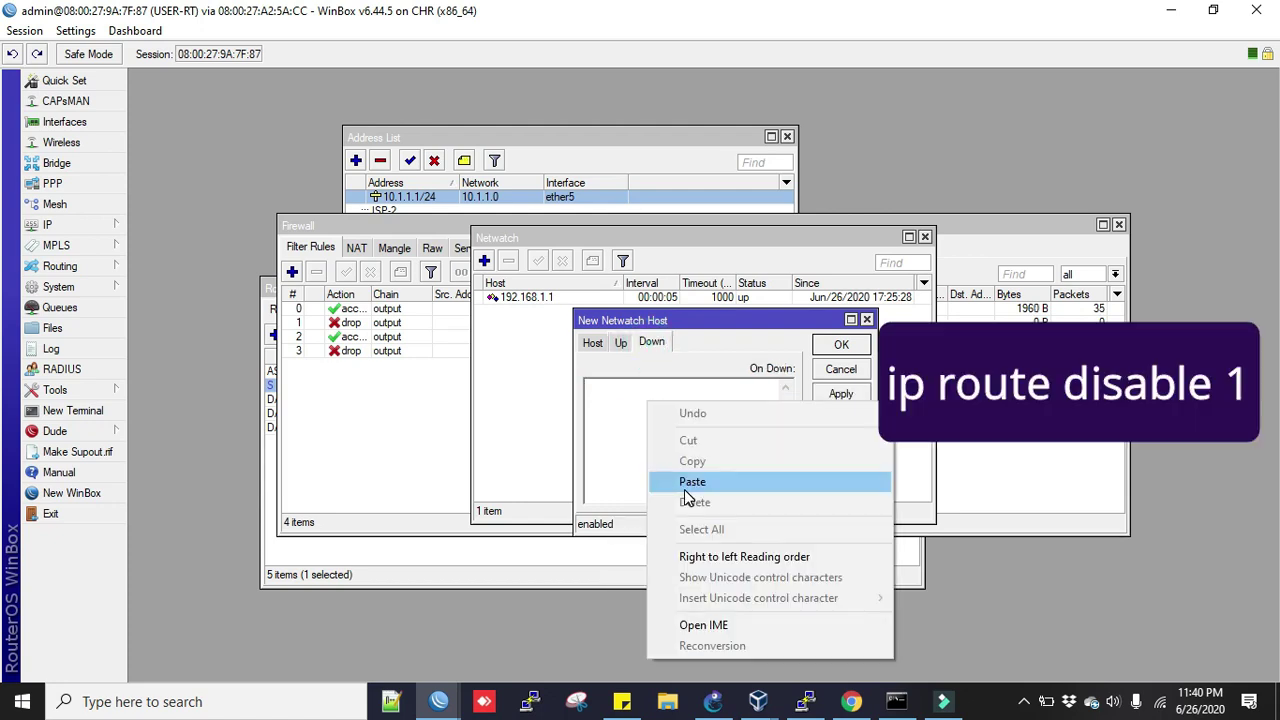
left_click(692, 482)
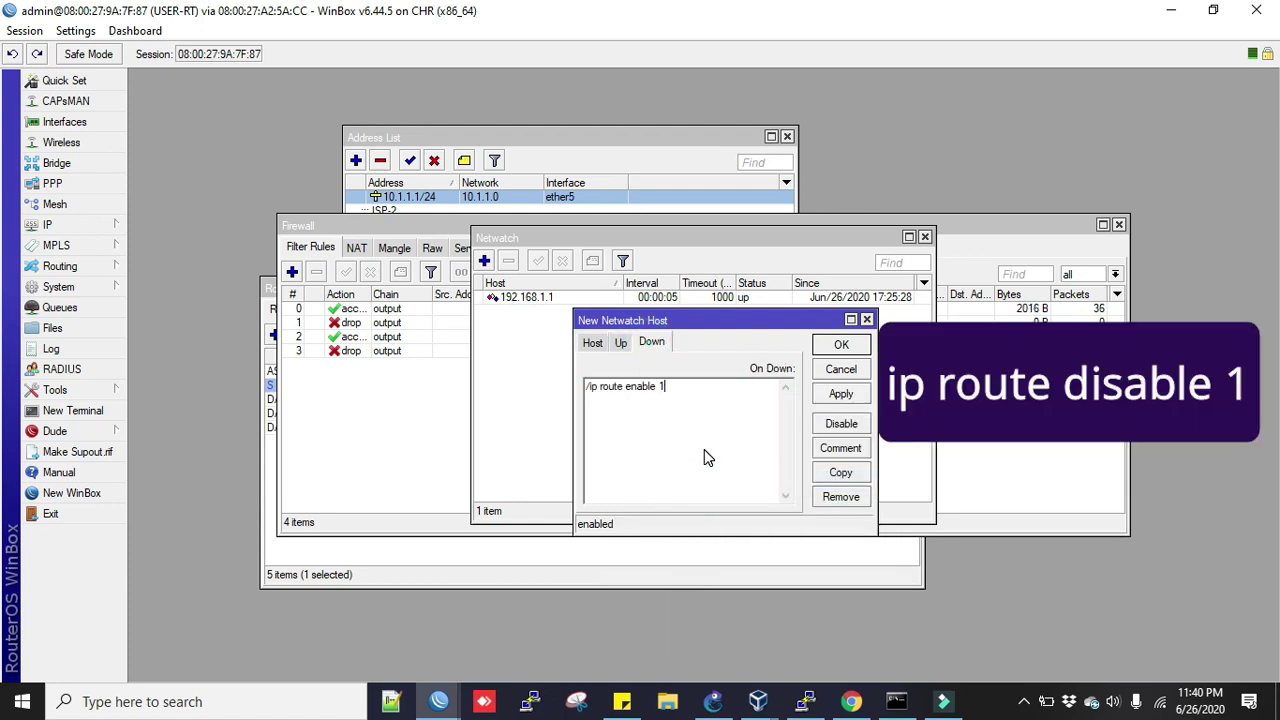
key("Left")
key("Left")
key("BackSpace")
key("BackSpace")
key("BackSpace")
key("BackSpace")
key("BackSpace")
key("BackSpace")
type("disable")
left_click(841, 393)
left_click(841, 346)
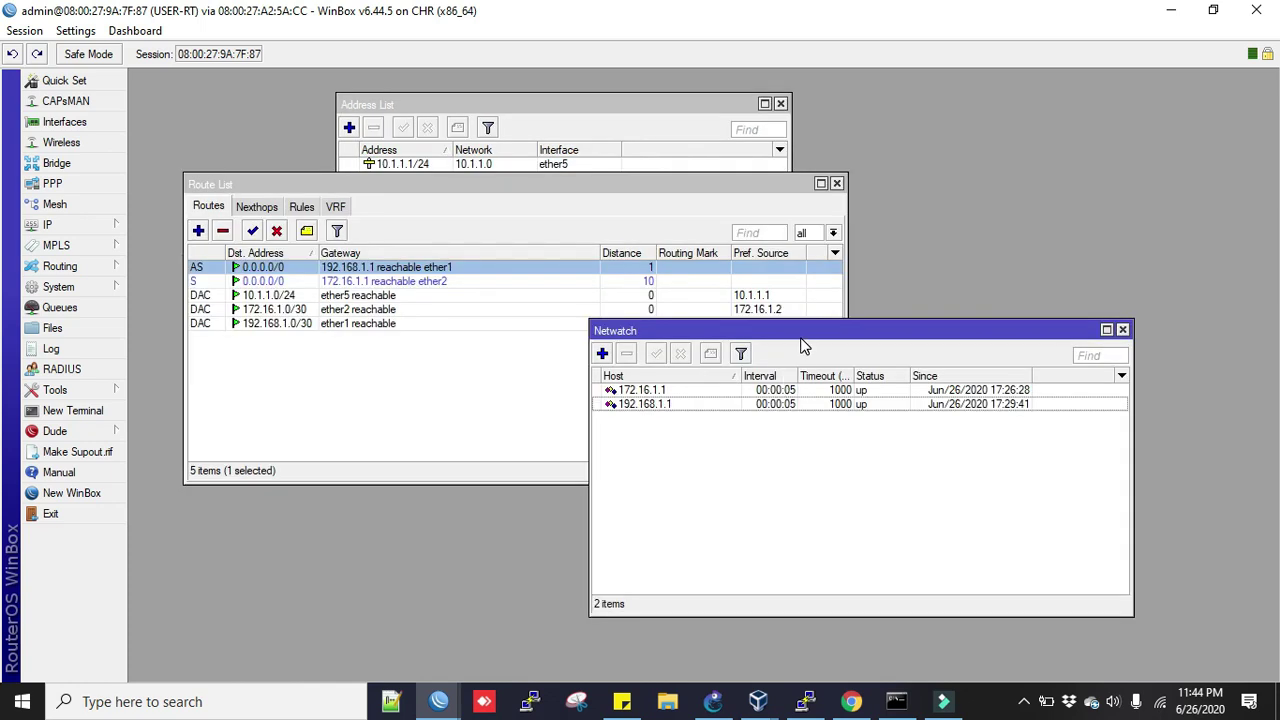
Switch to the ISP-1 router session, consult the failover topology in GNS3, and disable ISP-1's ether2 interface
left_click_drag(803, 330, 809, 337)
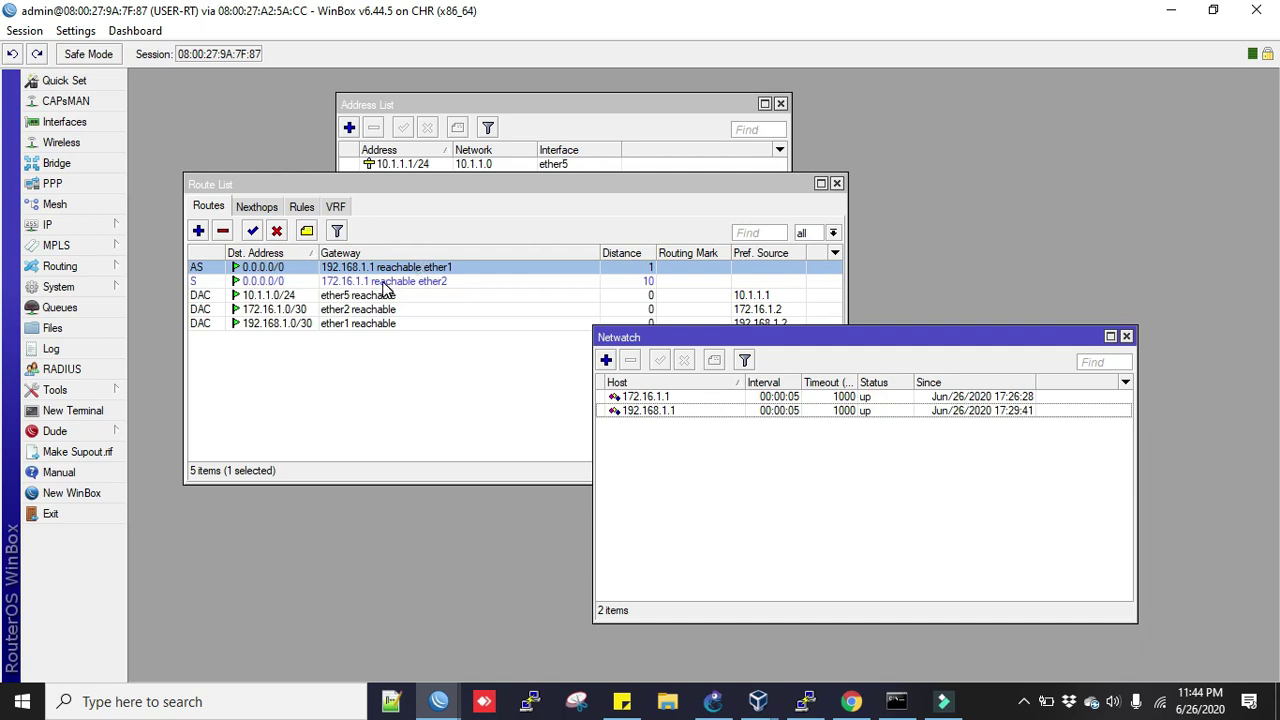
mouse_move(440, 700)
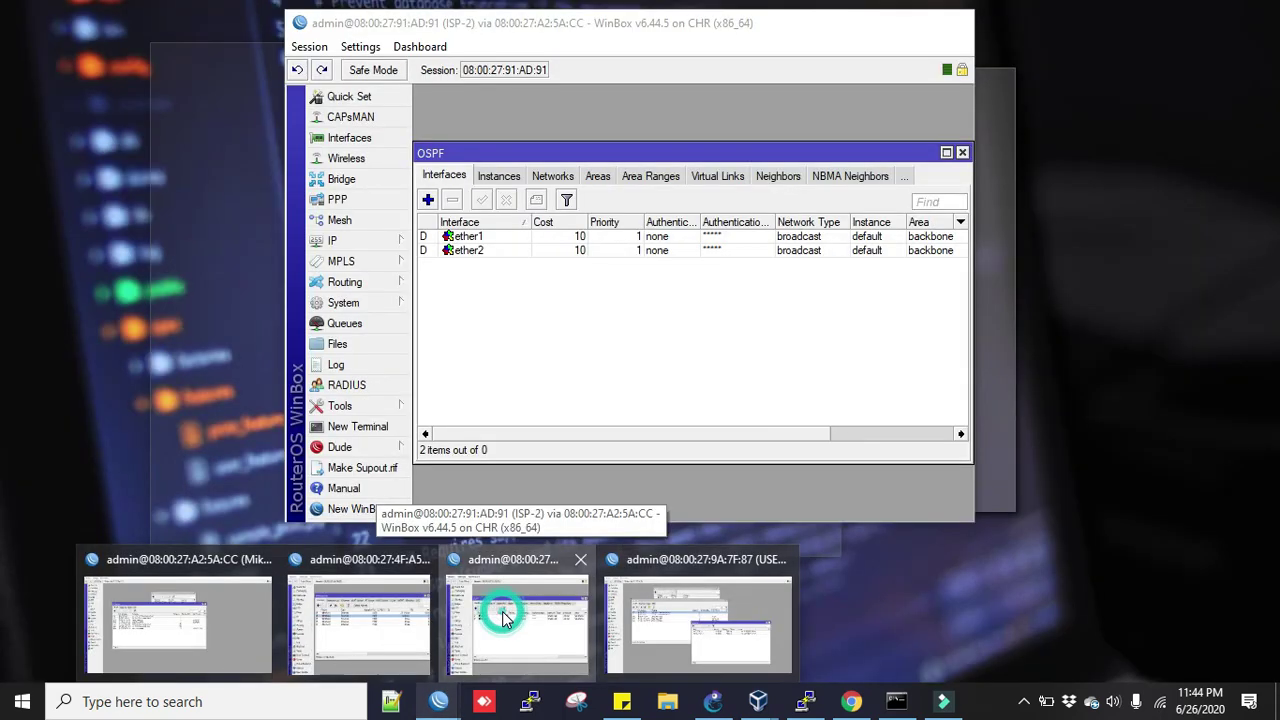
left_click(360, 620)
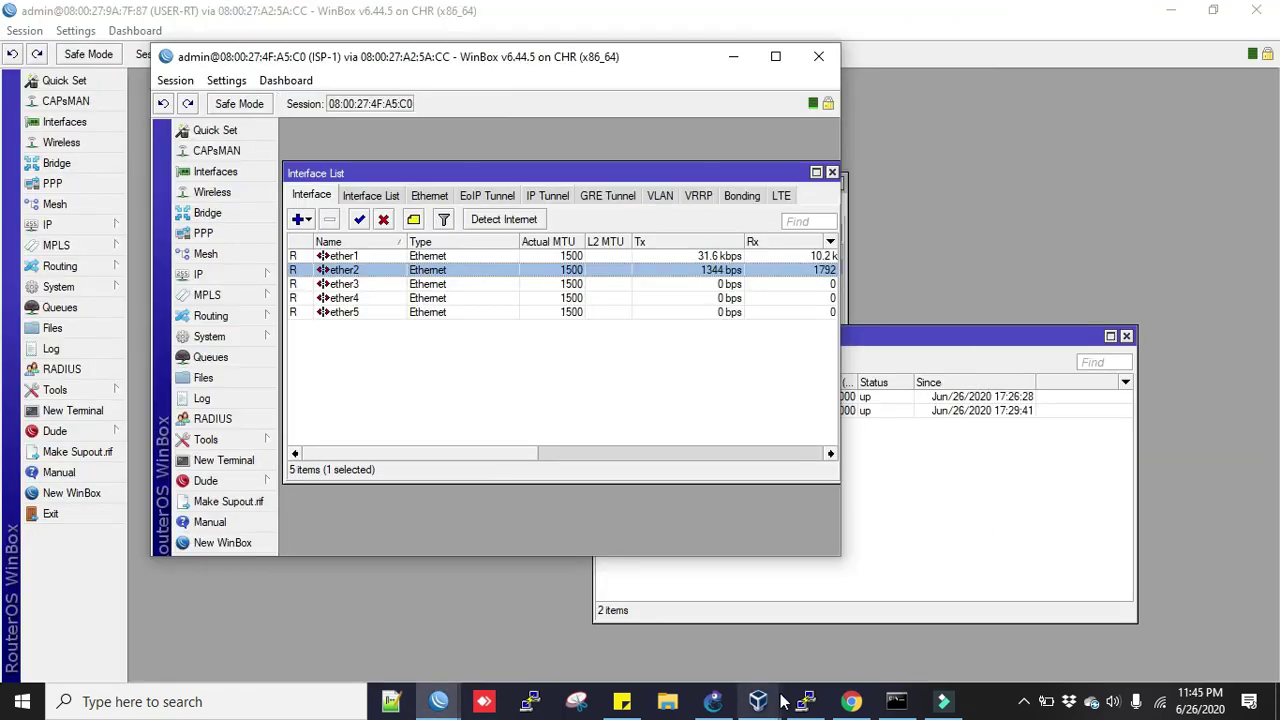
left_click(714, 701)
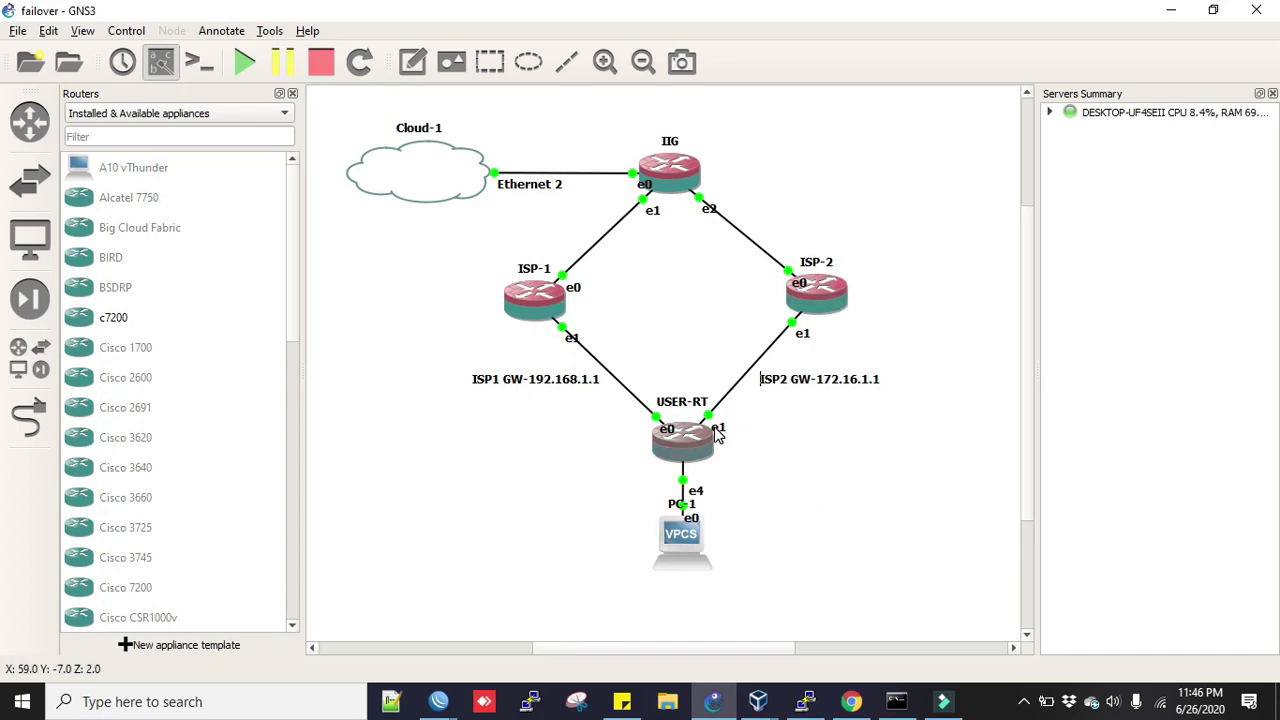
left_click(1171, 10)
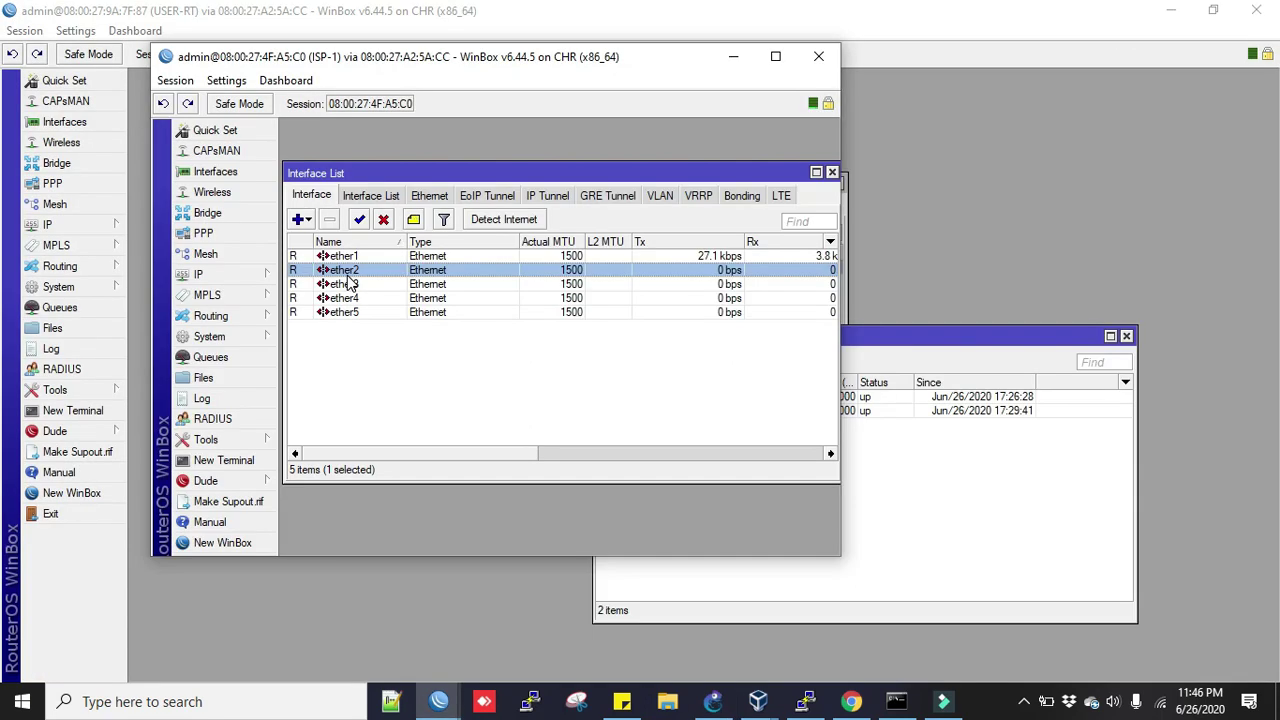
left_click(384, 224)
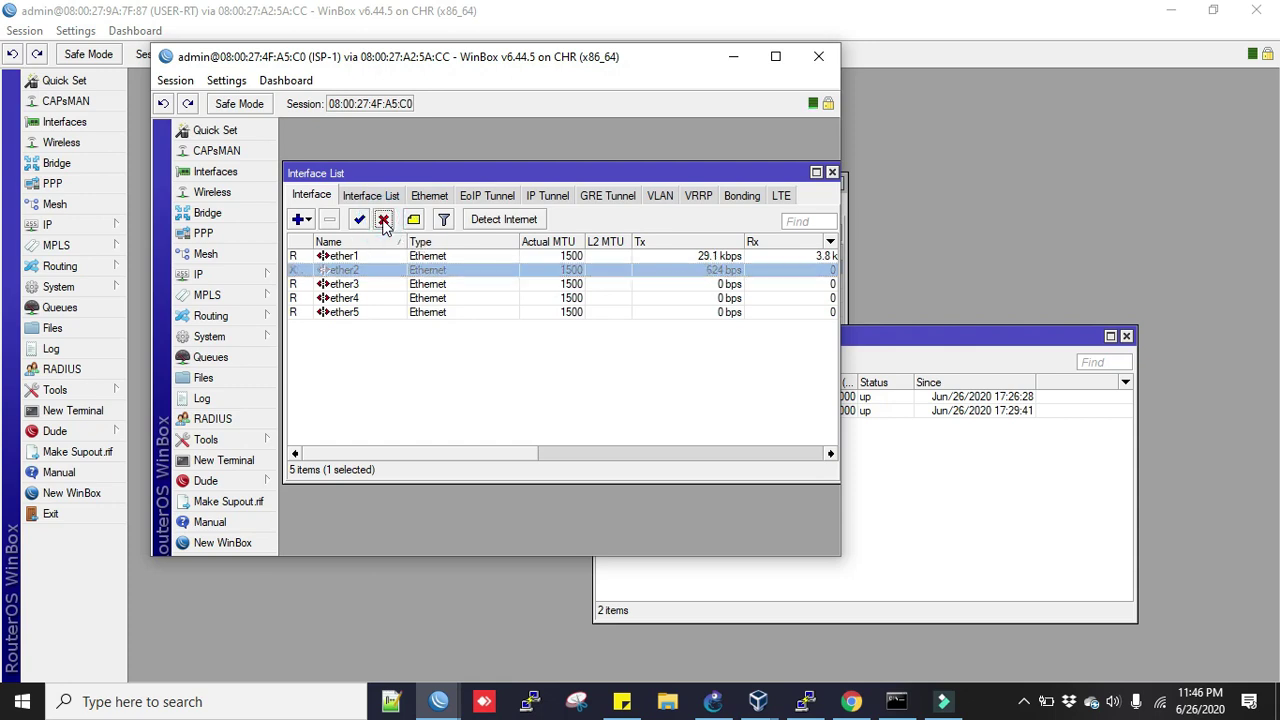
Return to the USER-RT session and examine the 192.168.1.1 Netwatch status and the default route through 172.16.1.1
mouse_move(439, 701)
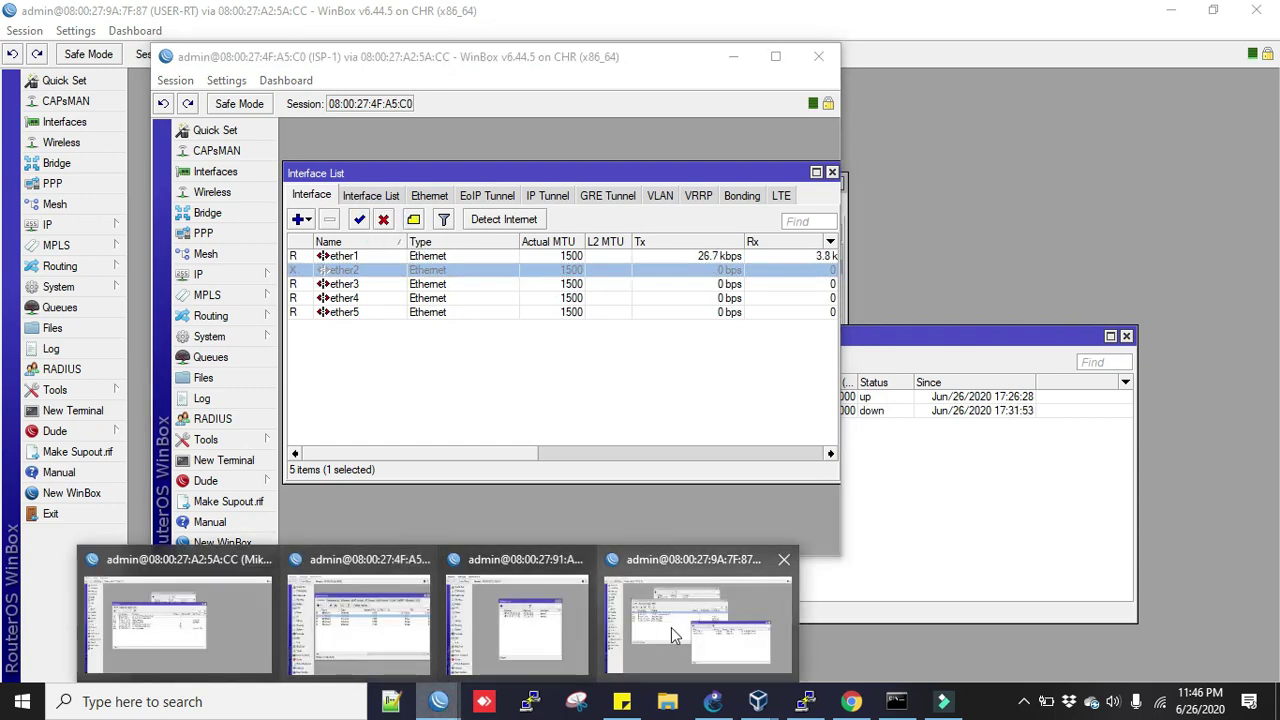
left_click(671, 627)
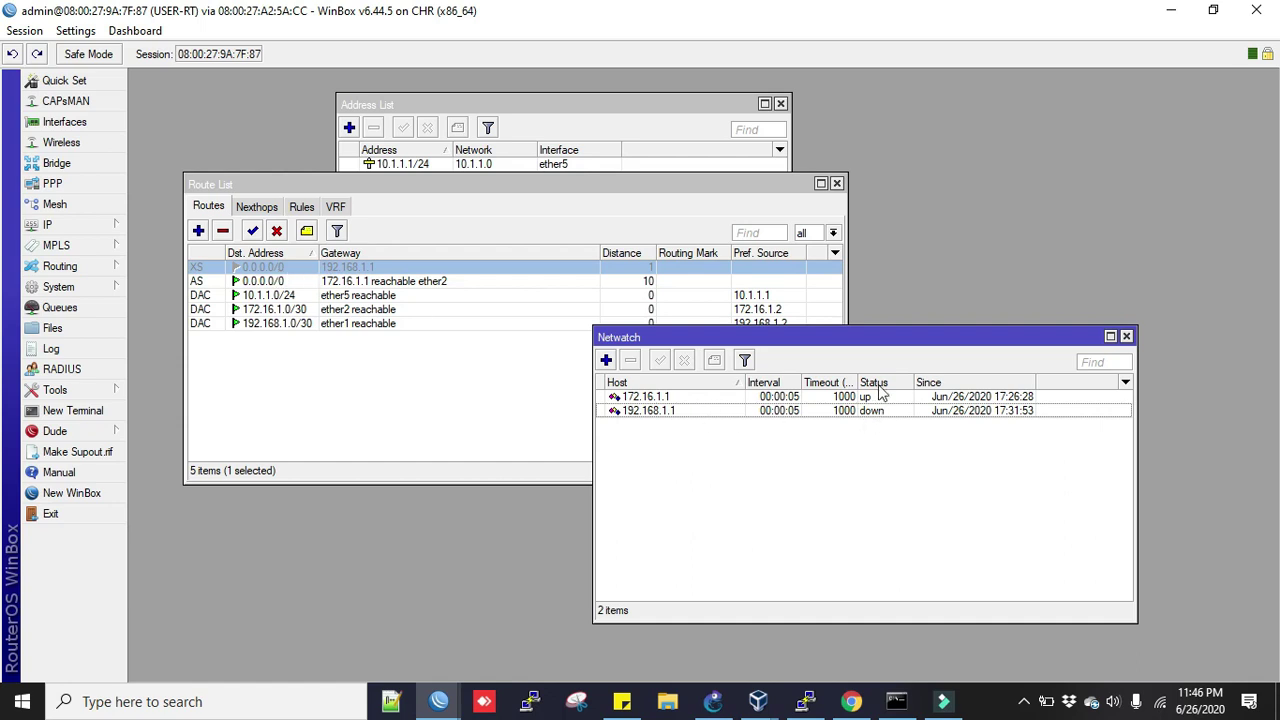
left_click(866, 414)
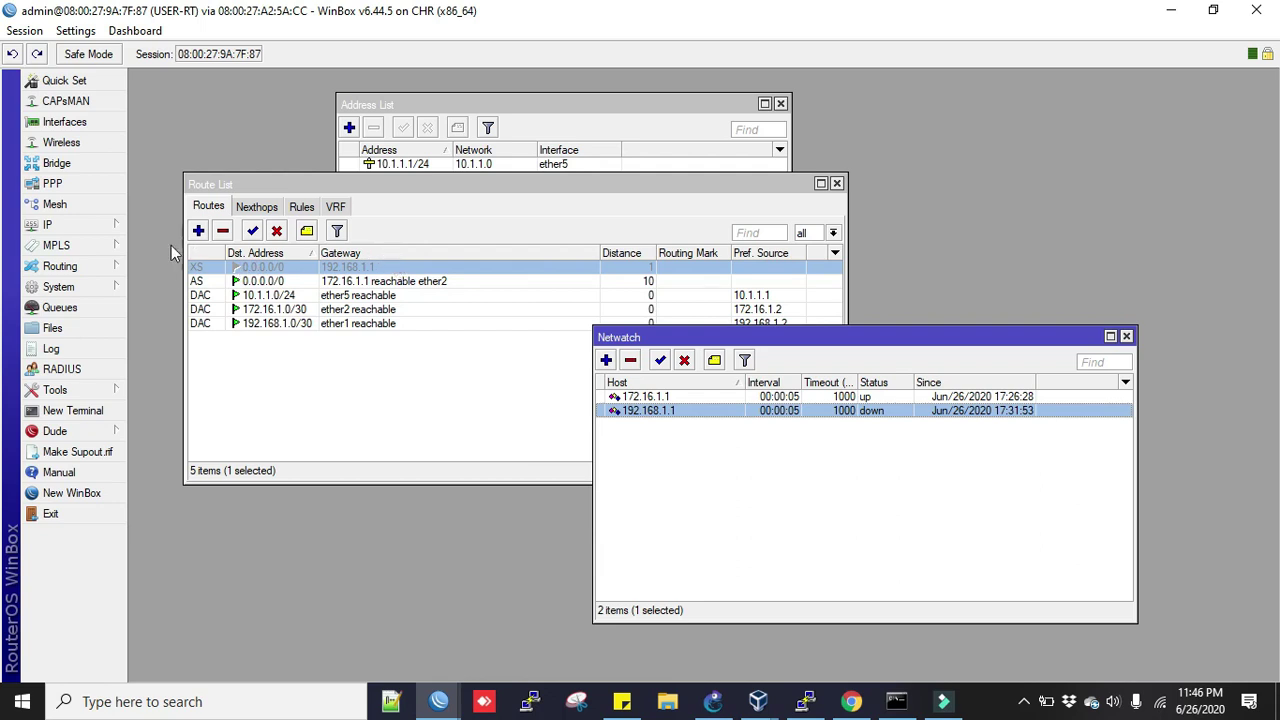
left_click(309, 283)
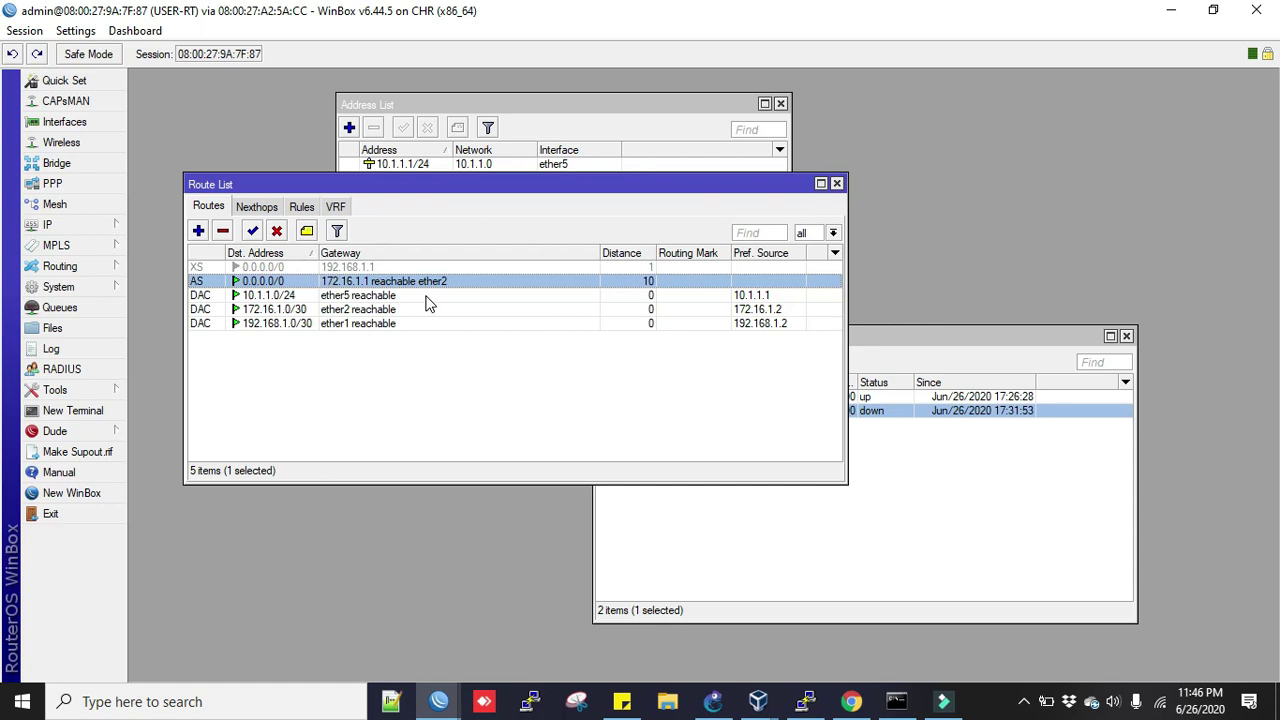
Switch back to the ISP-1 router session and re-enable its ether2 interface
left_click(438, 701)
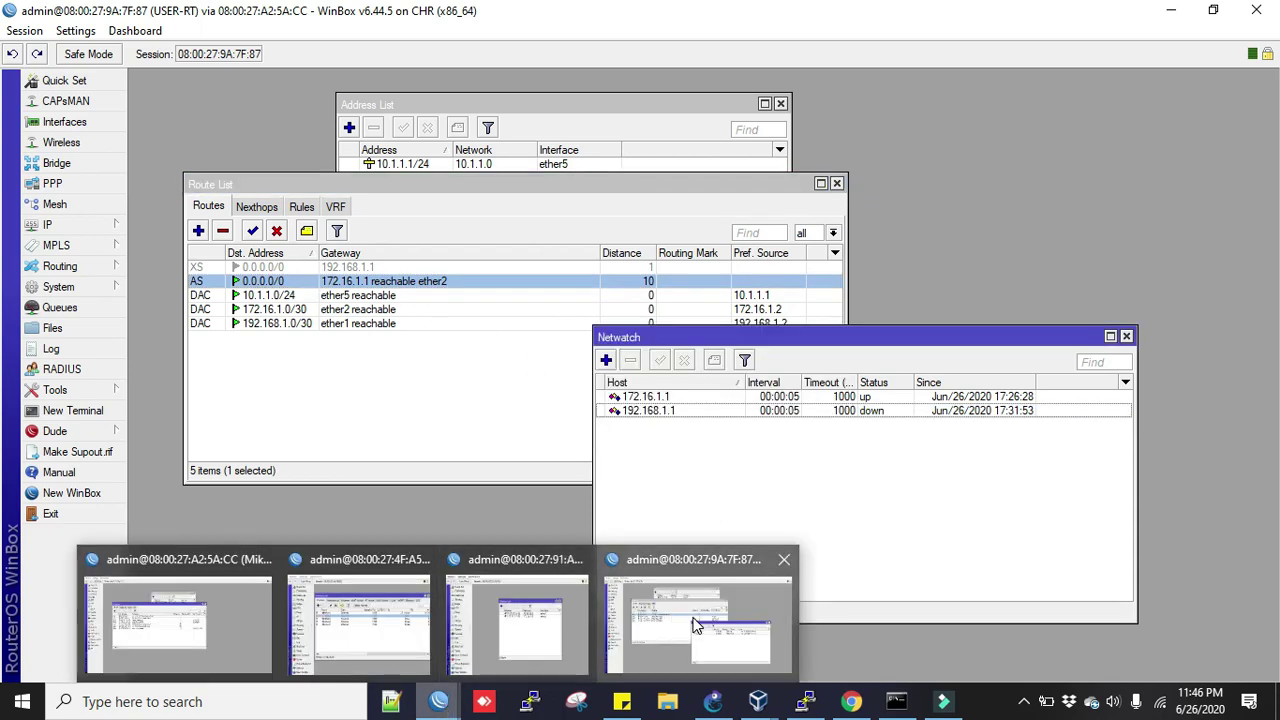
mouse_move(507, 616)
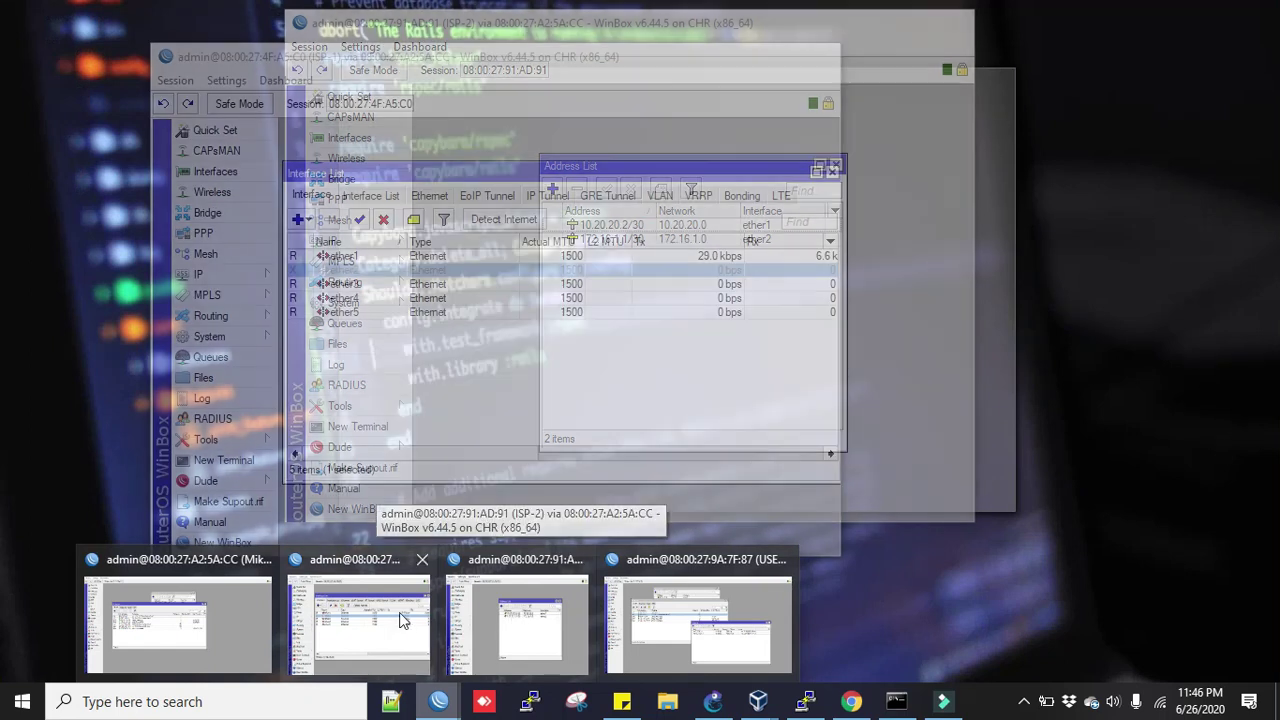
left_click(385, 620)
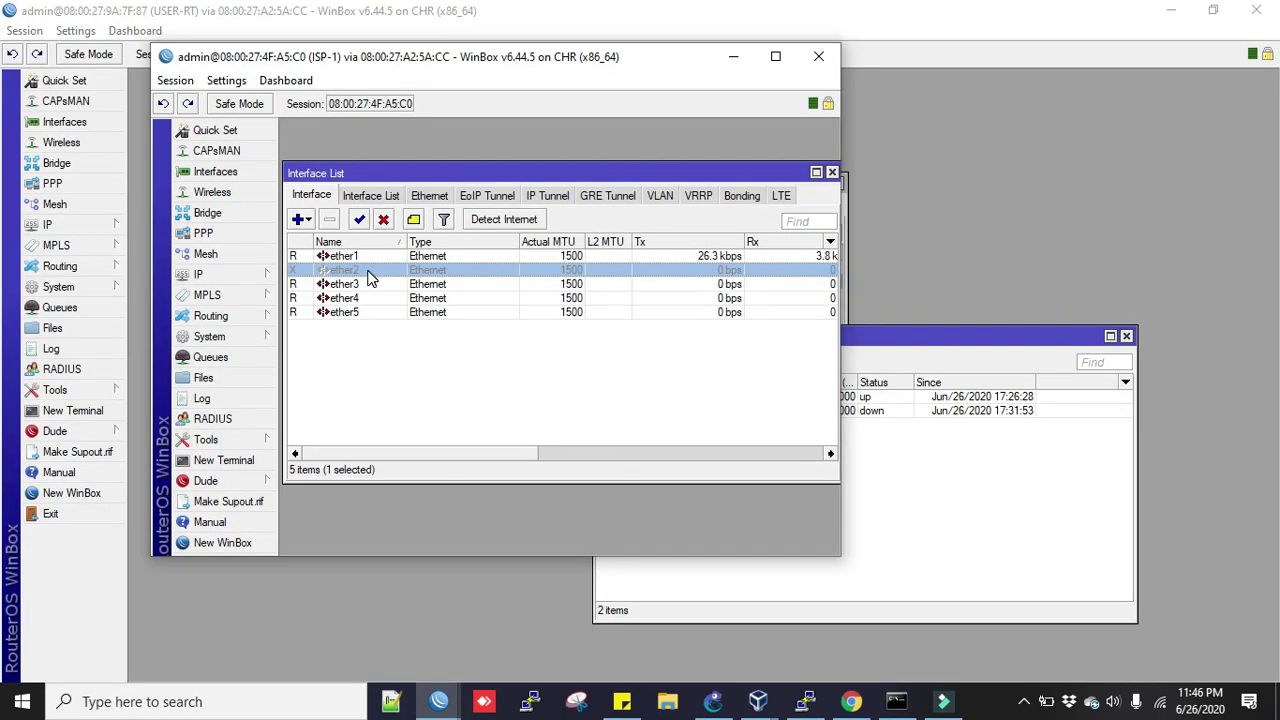
left_click(359, 219)
Return to the USER-RT session and check the default route through 192.168.1.1 and the Netwatch host statuses
left_click(850, 584)
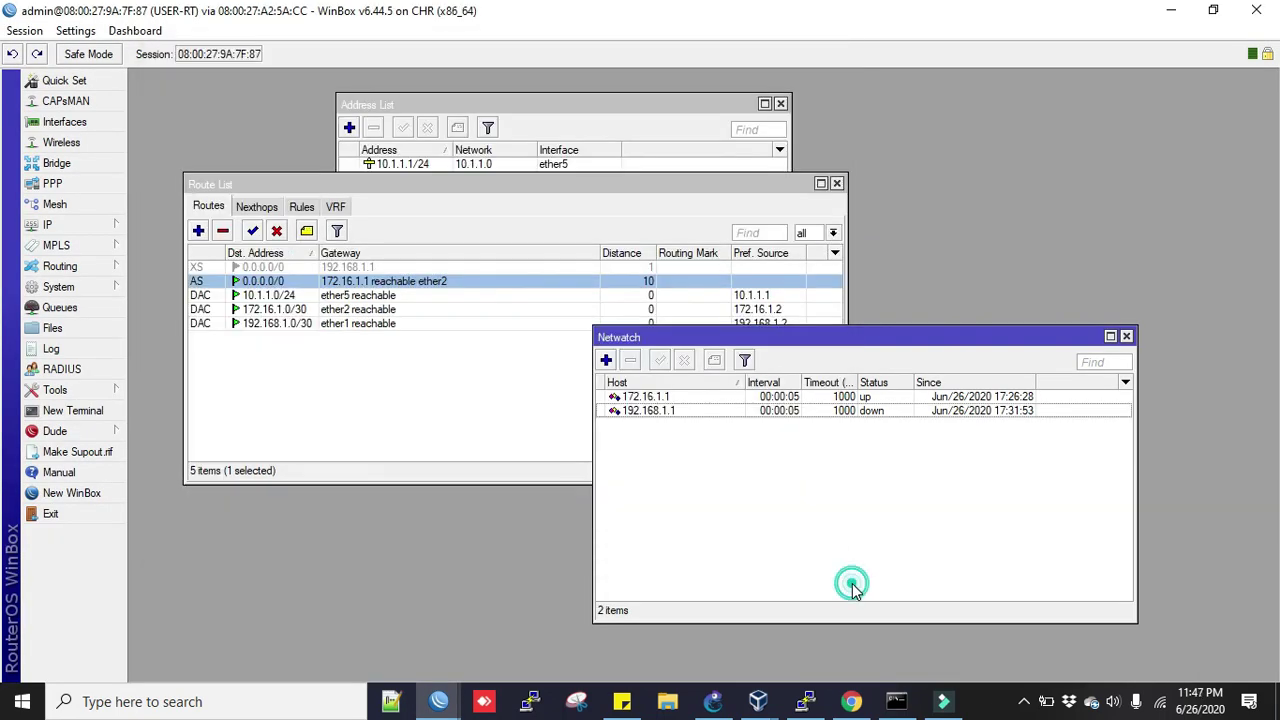
left_click(345, 267)
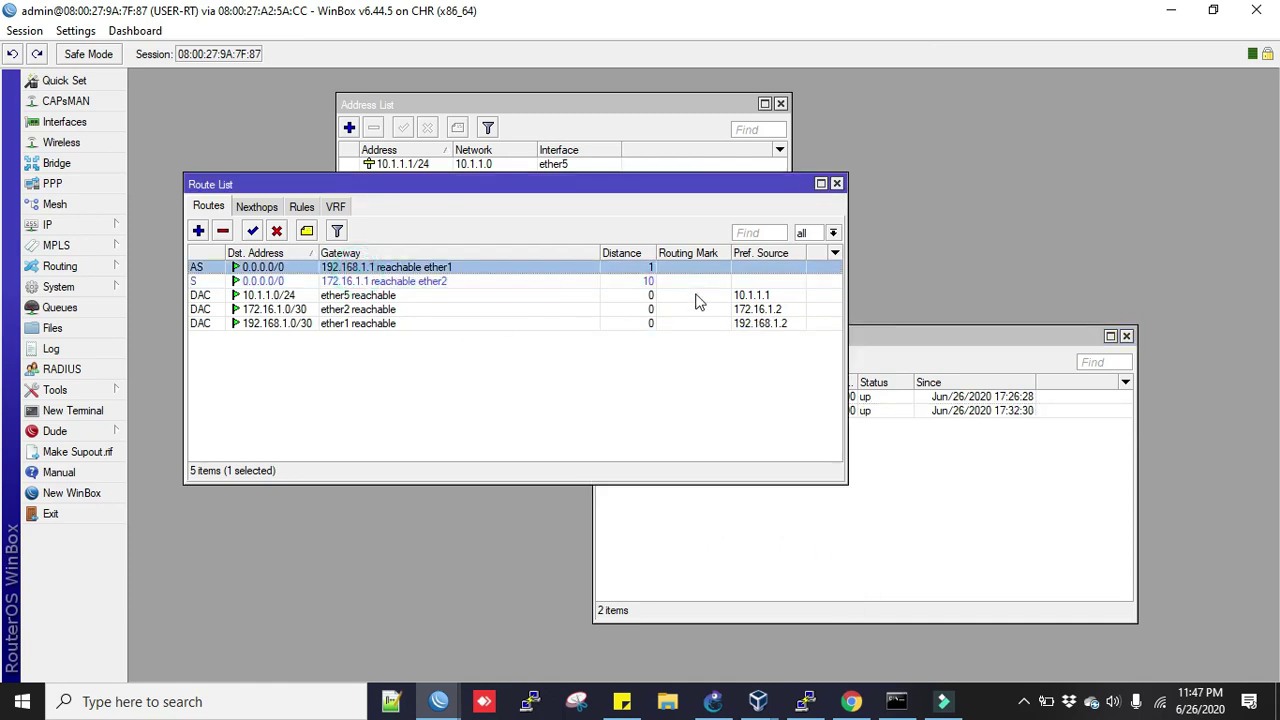